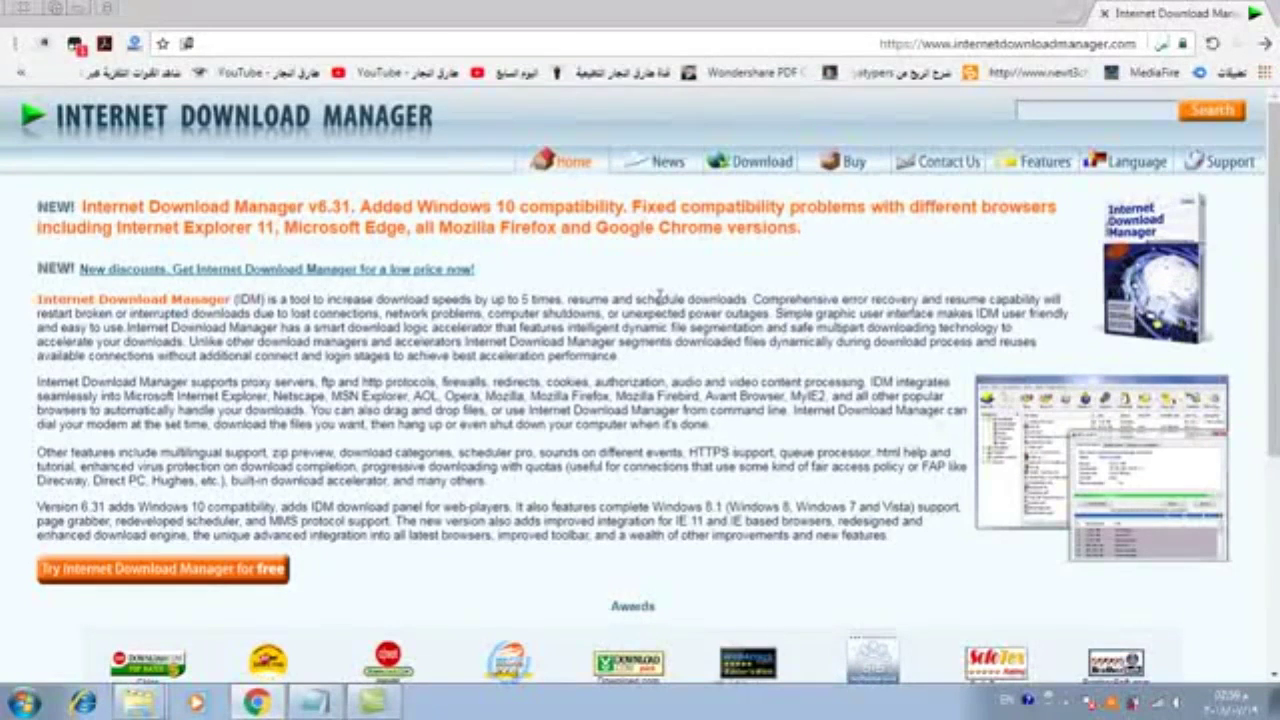
- Download the free trial installer from the Internet Download Manager home page
scroll(436, 318, down, 1)
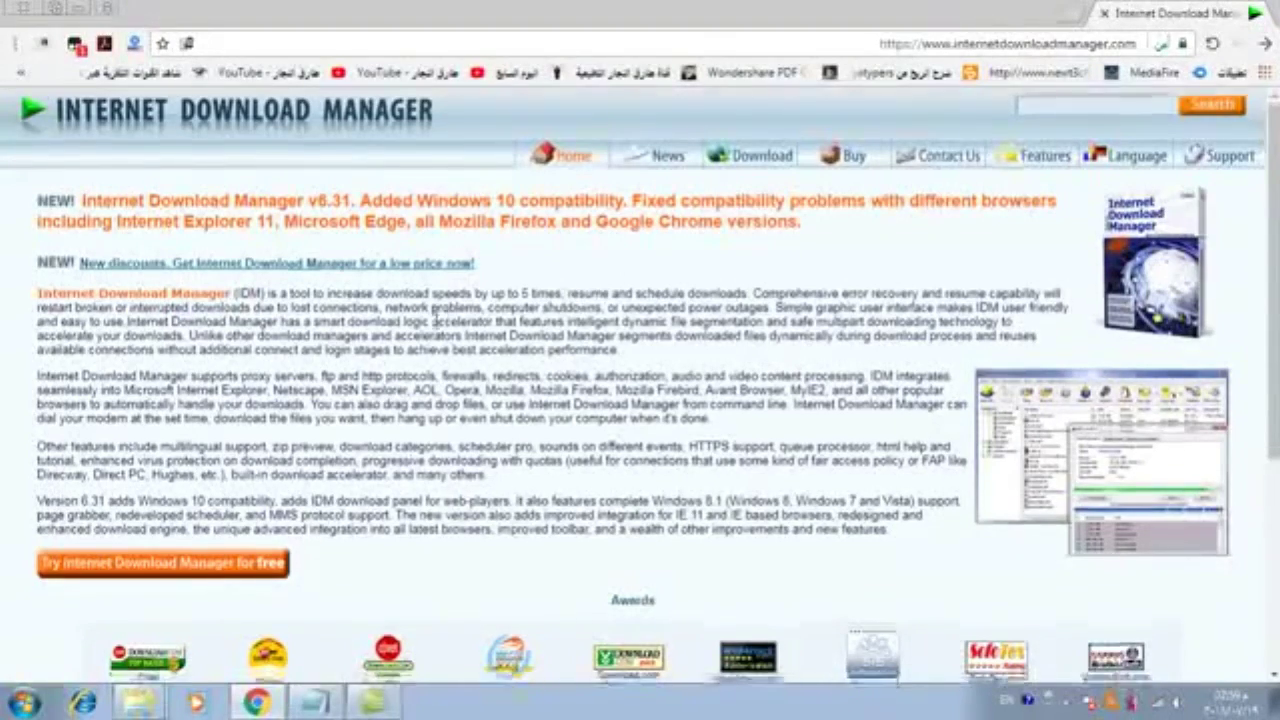
scroll(436, 318, down, 2)
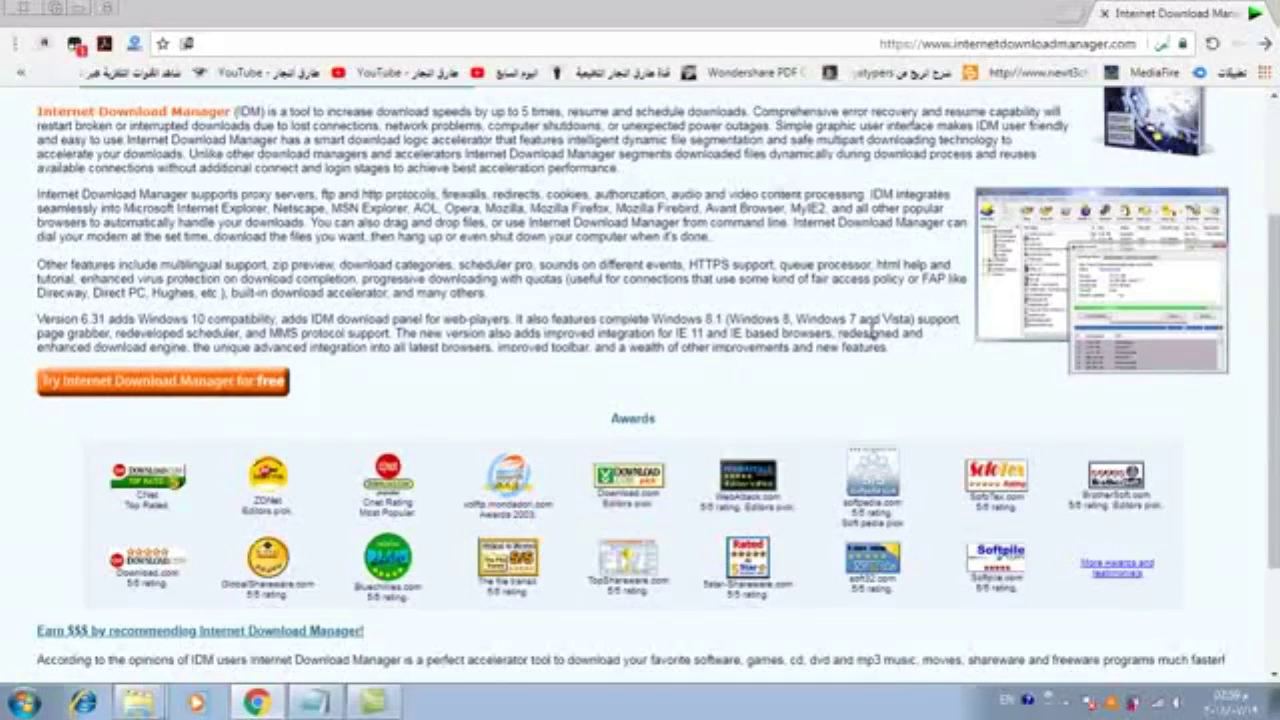
scroll(780, 330, down, 2)
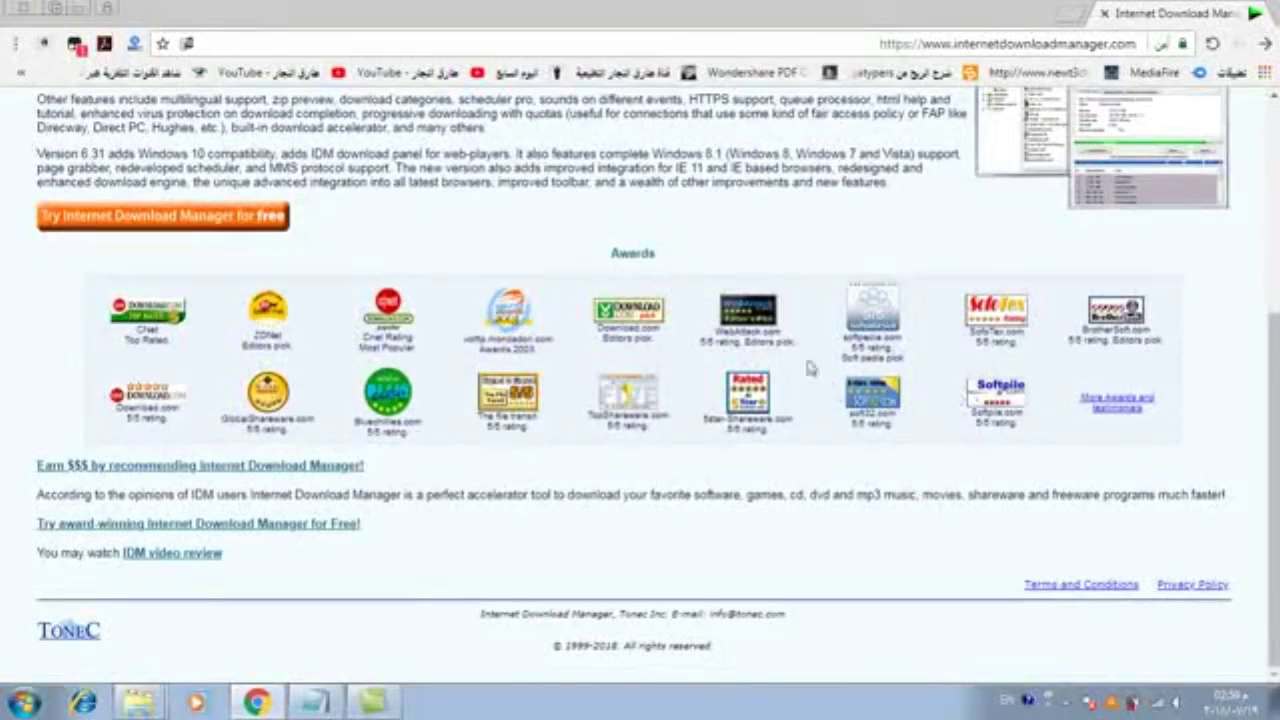
click(67, 230)
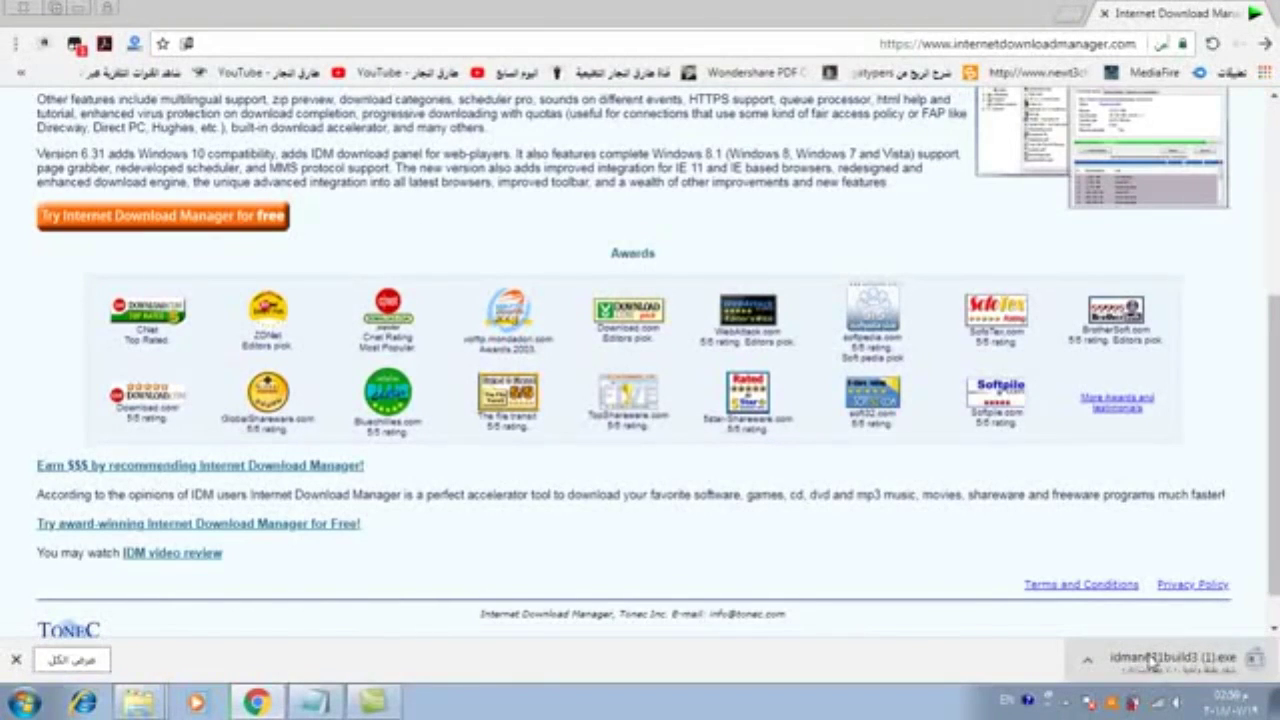
- Show the downloading file in its folder and copy the existing idman631build3 installer from Downloads
click(1087, 659)
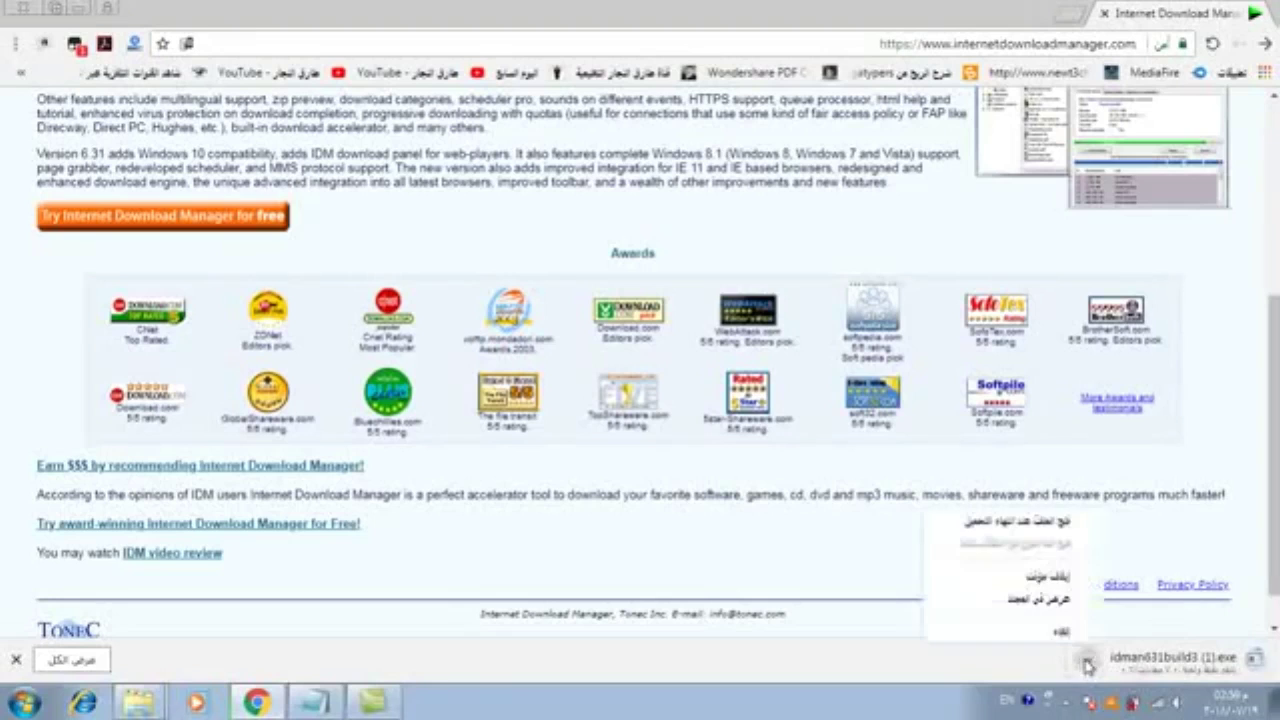
click(1045, 600)
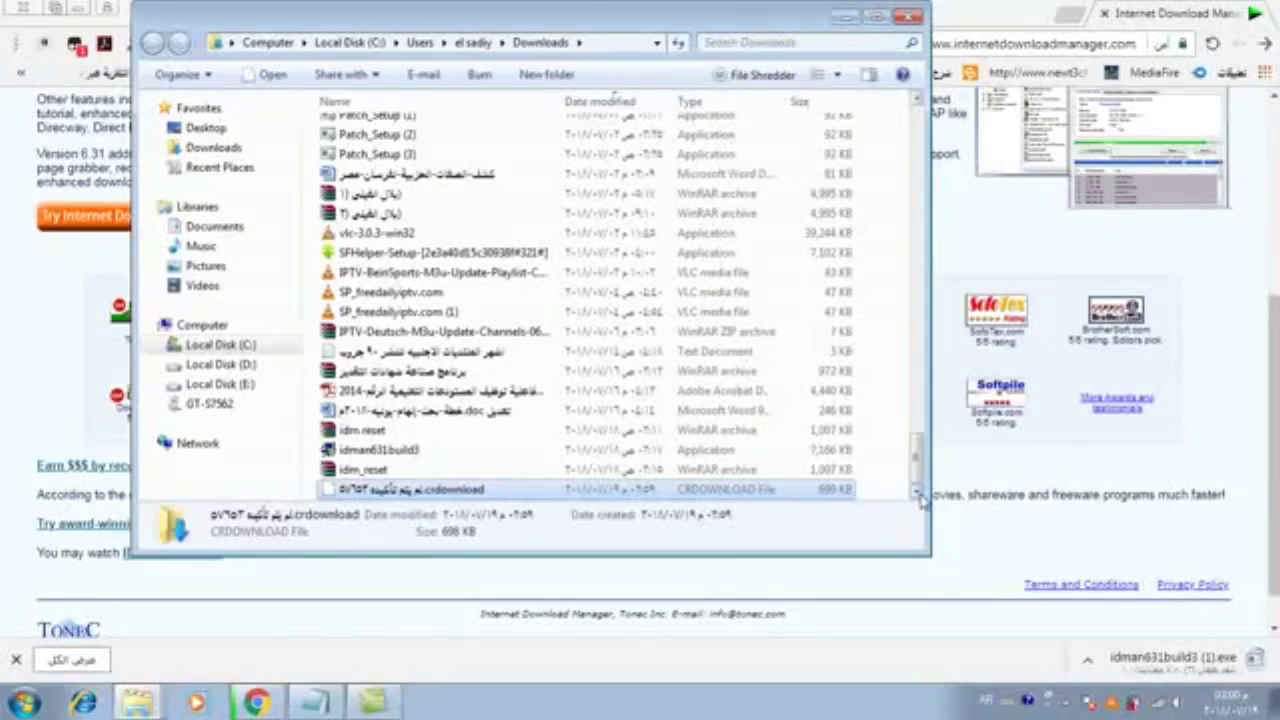
click(411, 454)
double_click(428, 456)
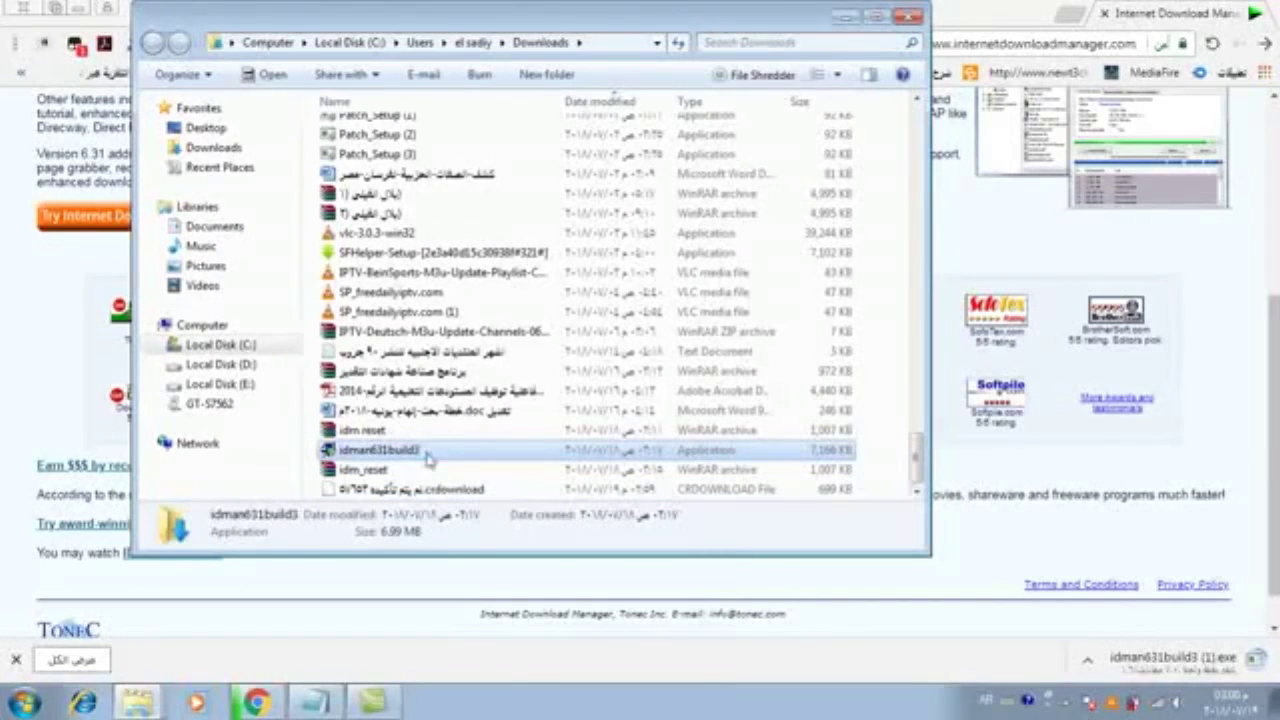
right_click(427, 452)
click(472, 572)
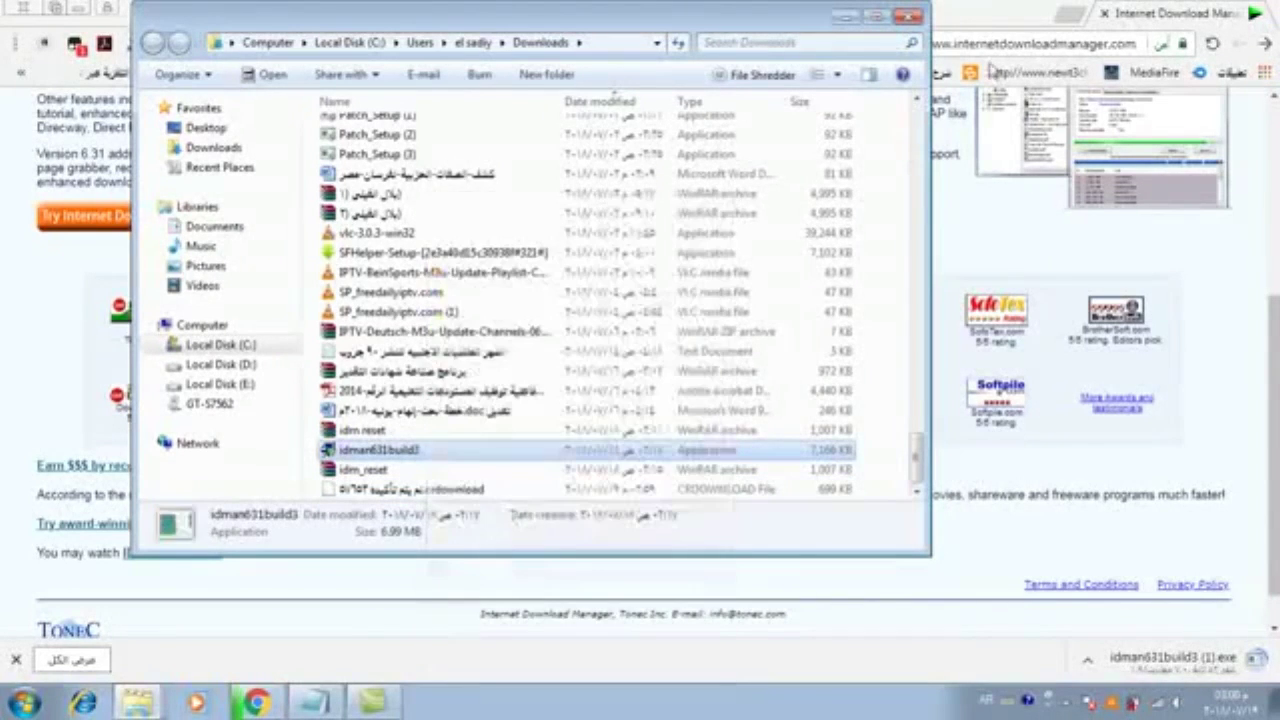
- Close the Downloads folder and paste the copied idman631build3 installer onto the desktop
click(907, 16)
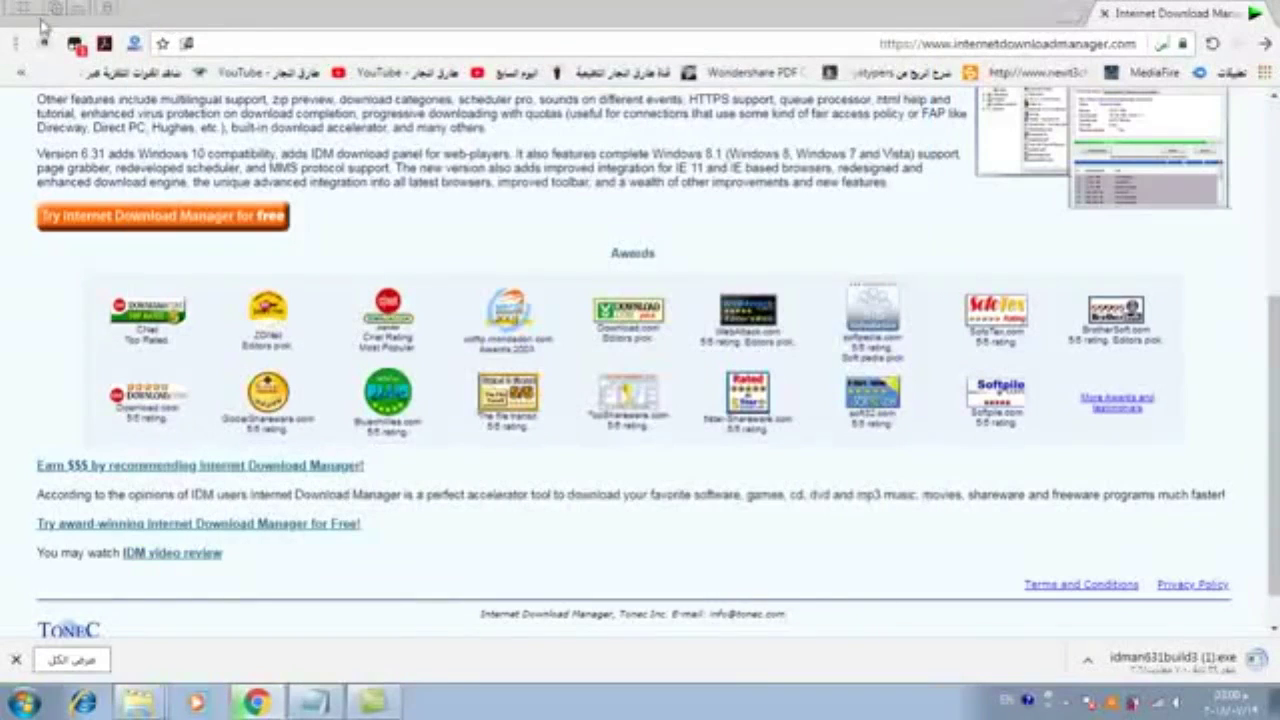
key(super+d)
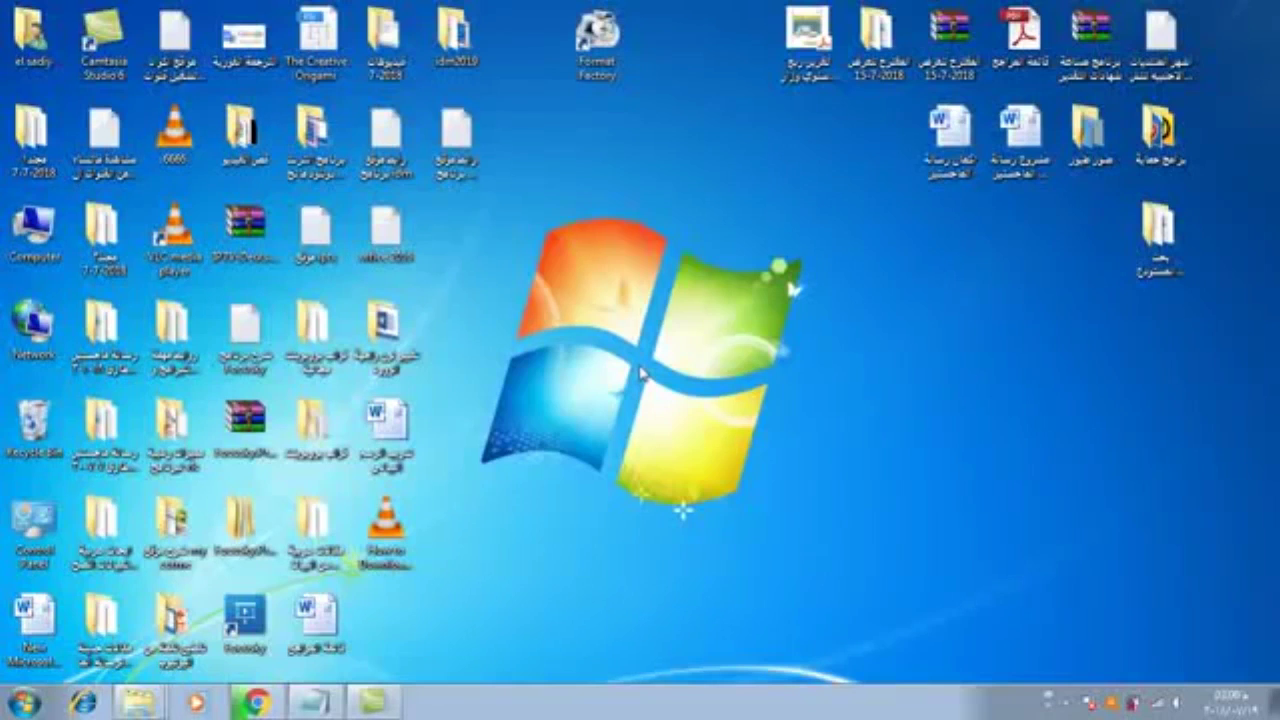
right_click(657, 322)
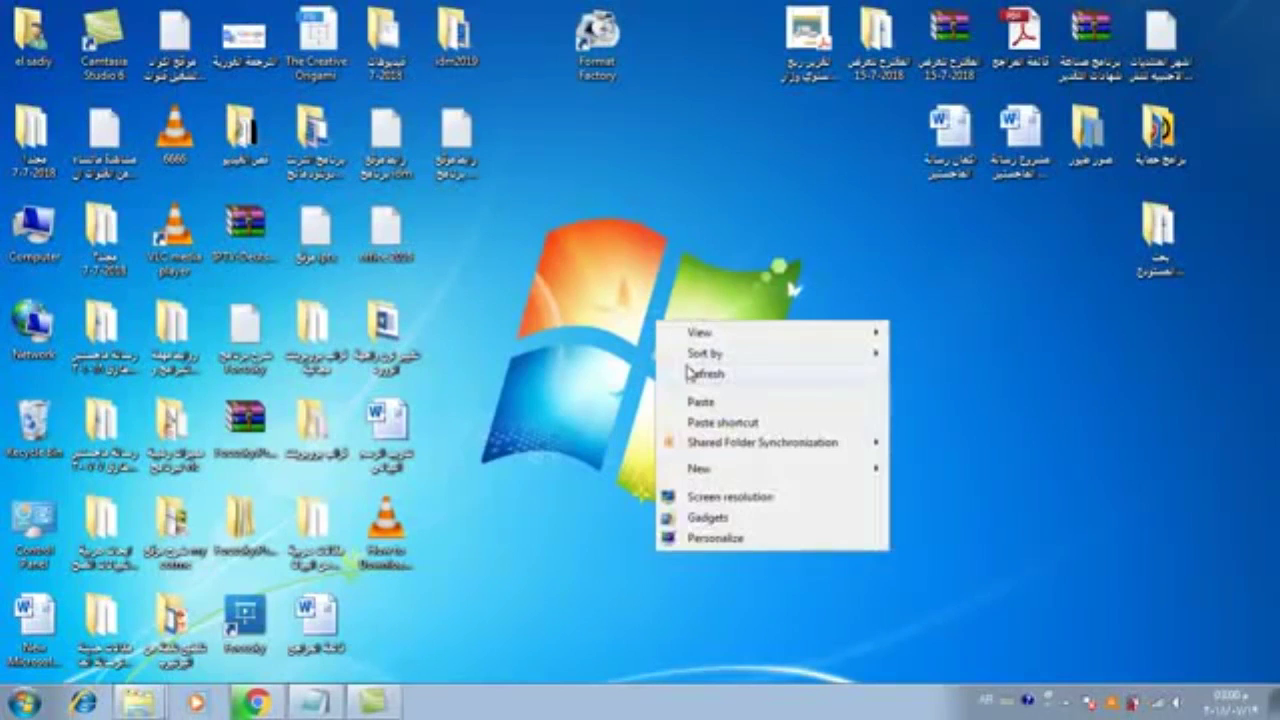
click(700, 402)
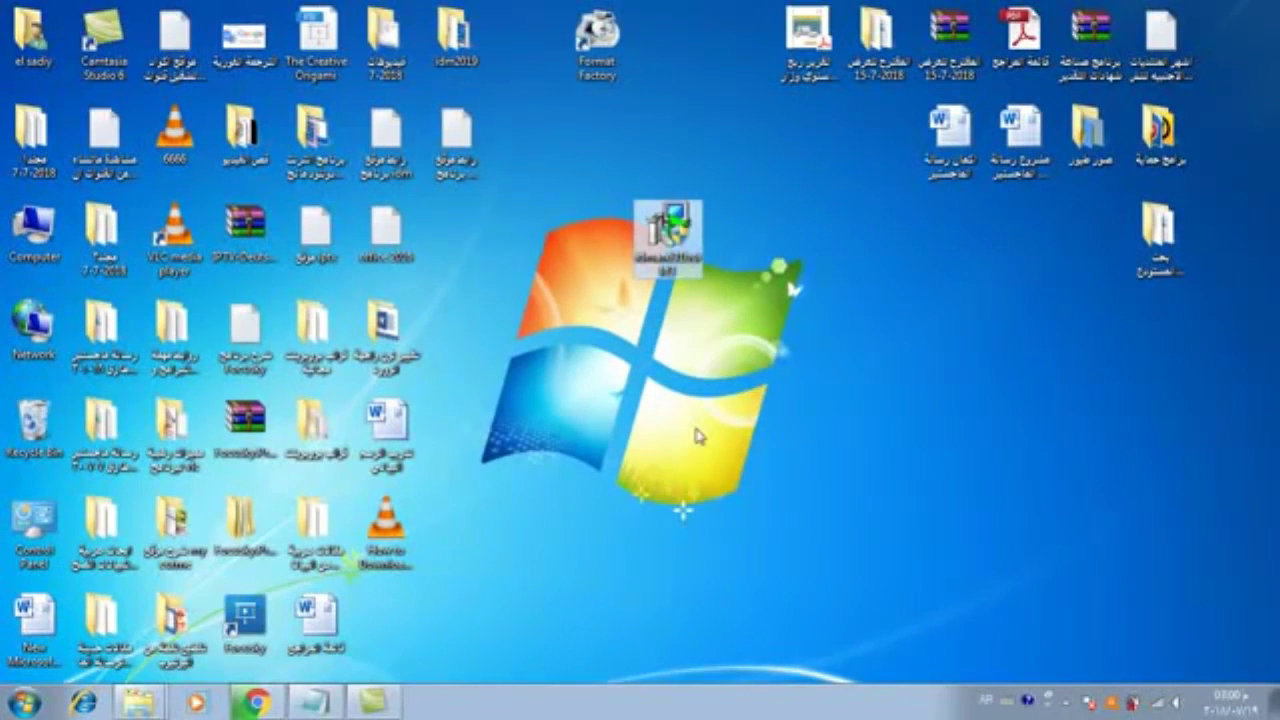
click(697, 432)
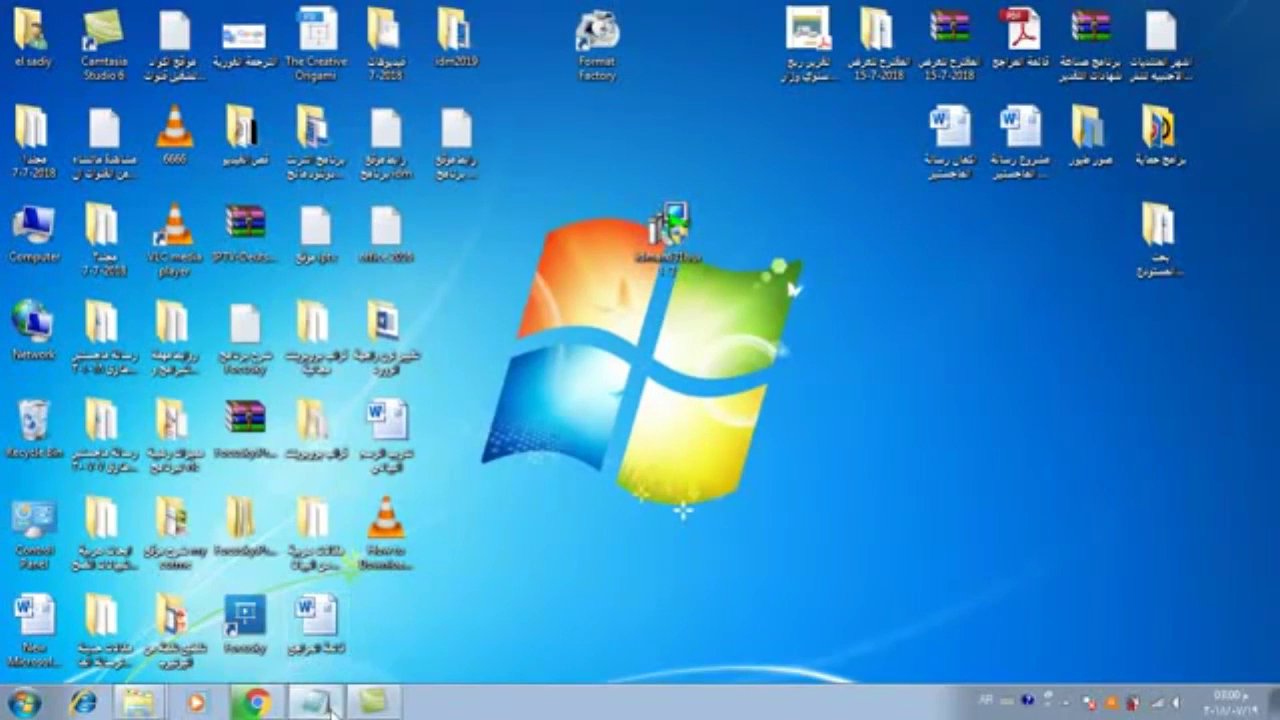
- Review the direct IDM download links in the open Notepad link list, and close the file
click(318, 703)
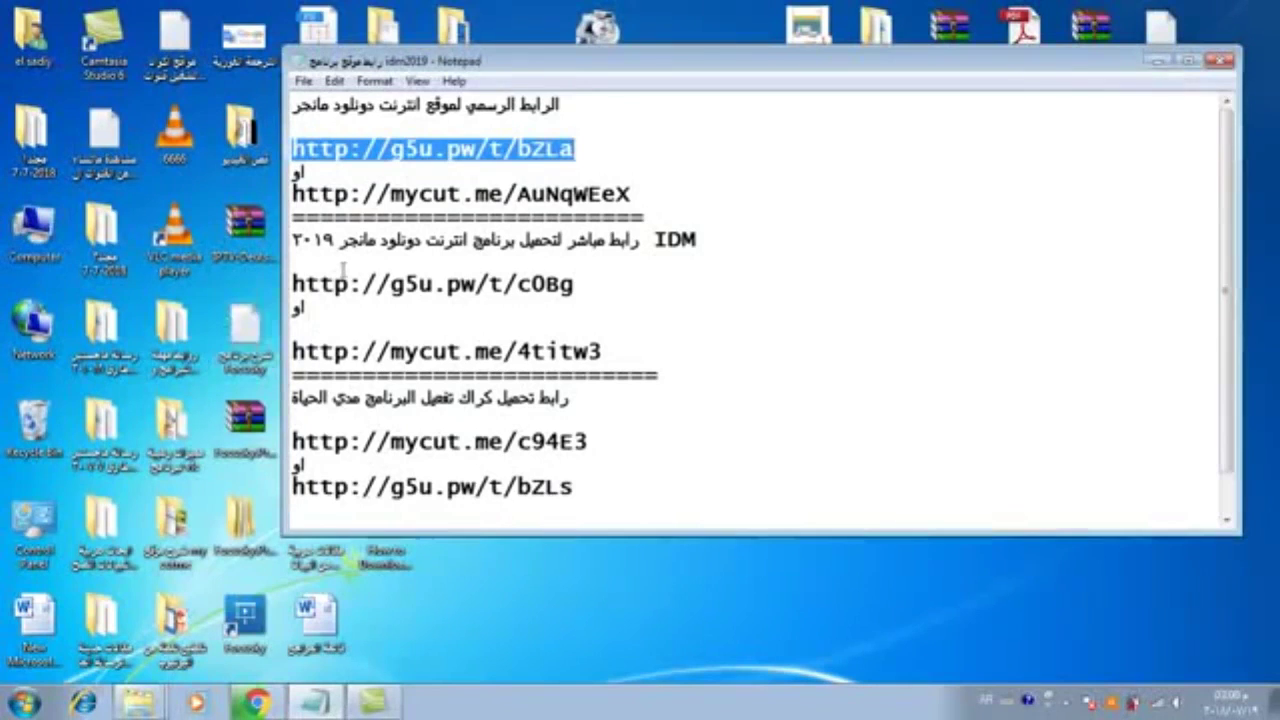
click(393, 282)
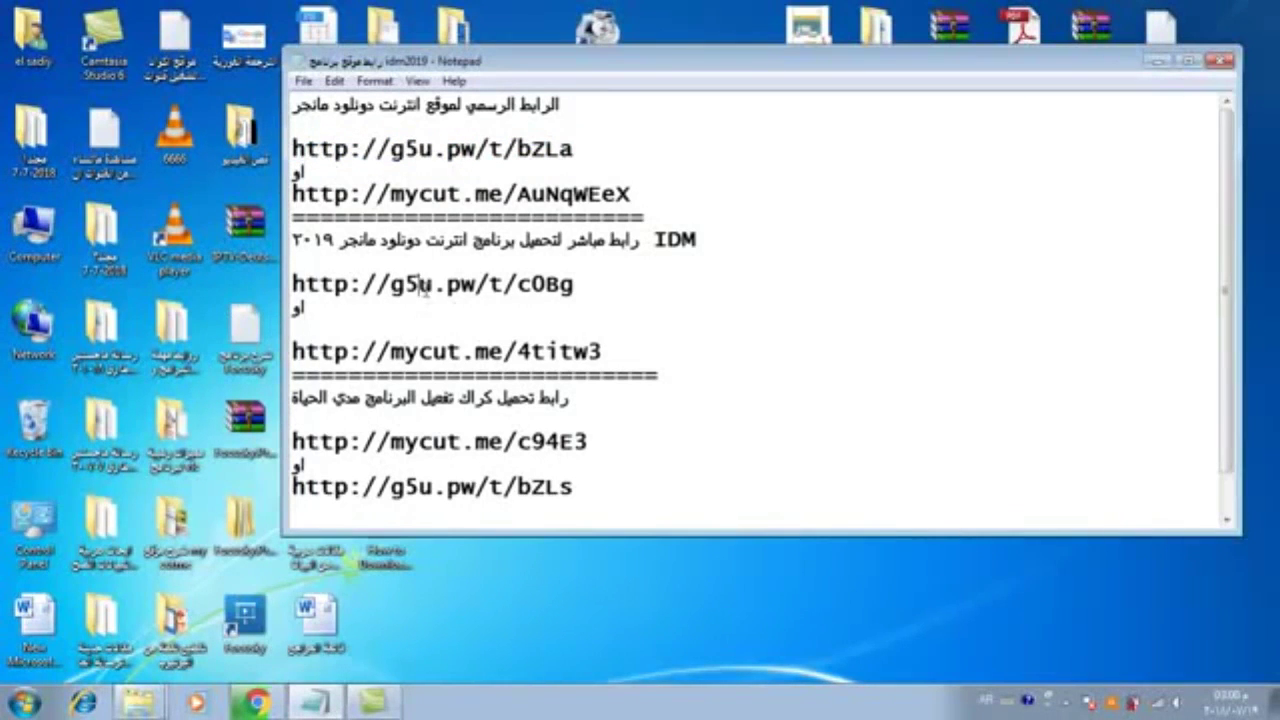
click(425, 284)
click(1220, 64)
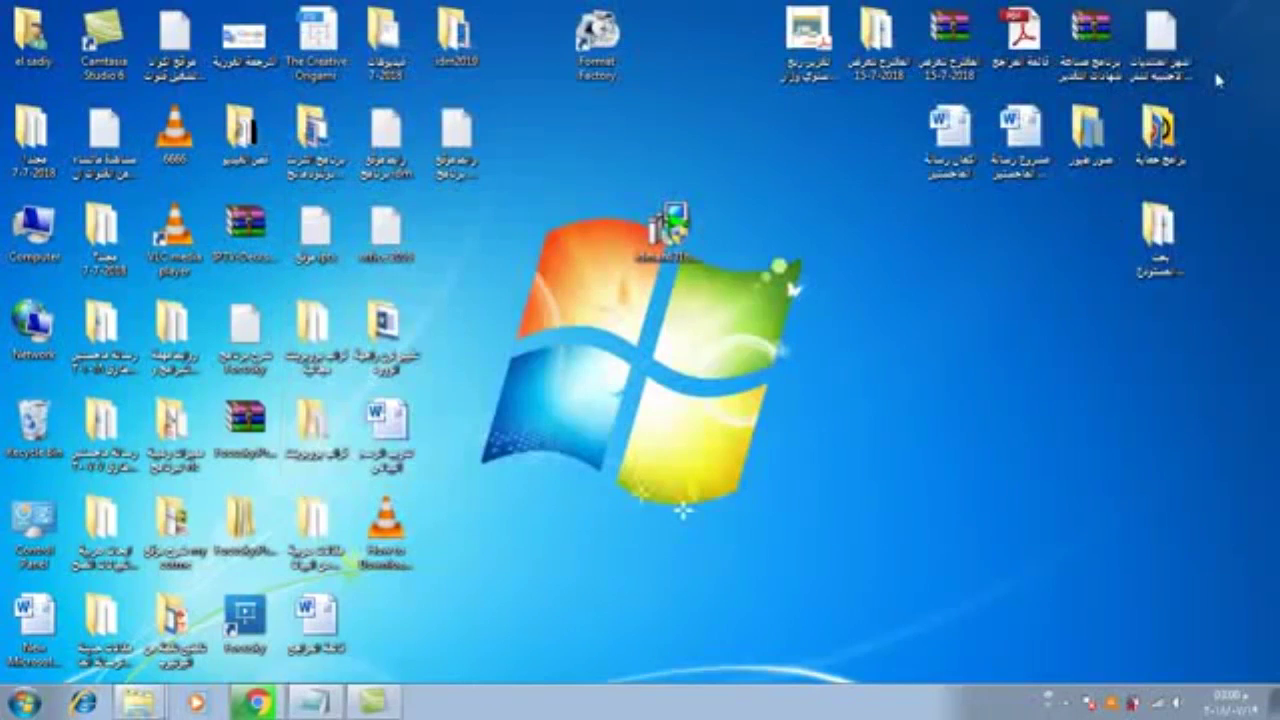
- Examine the contents of the idm2019 folder, including the idm reset archive in its crack idm2019 subfolder, and return to idm2019
click(140, 703)
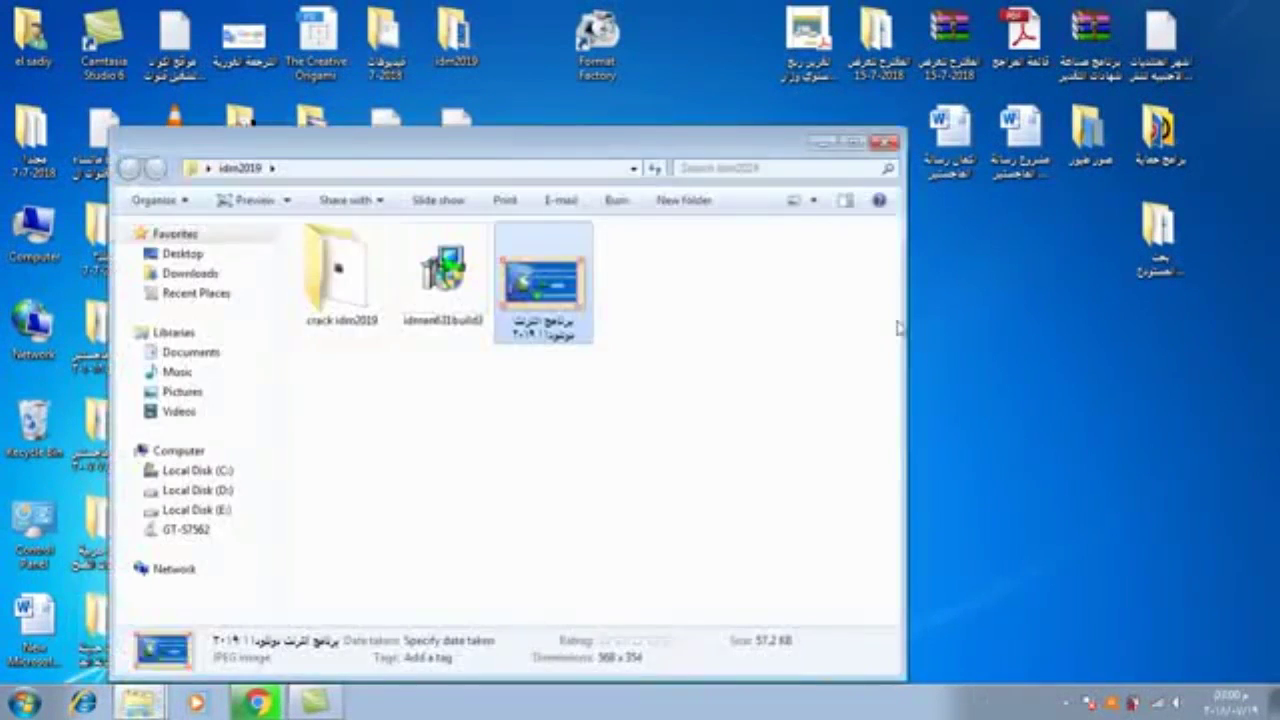
click(444, 304)
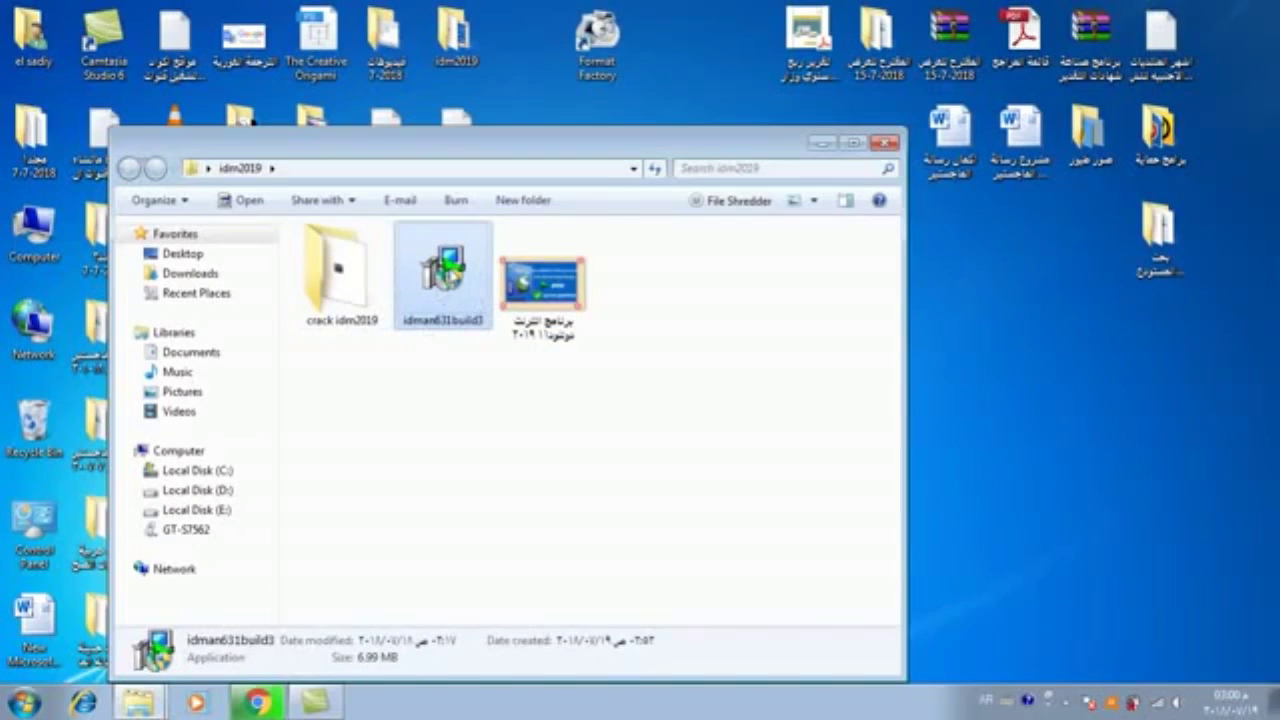
click(343, 278)
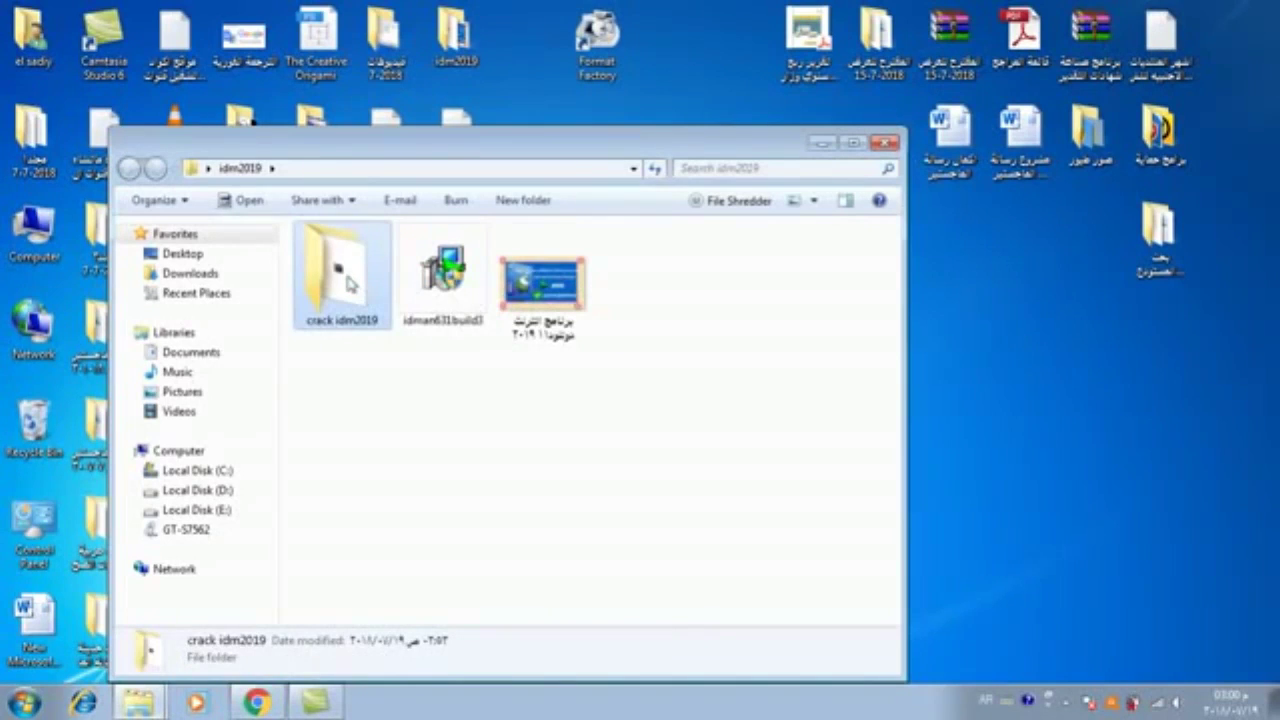
double_click(347, 283)
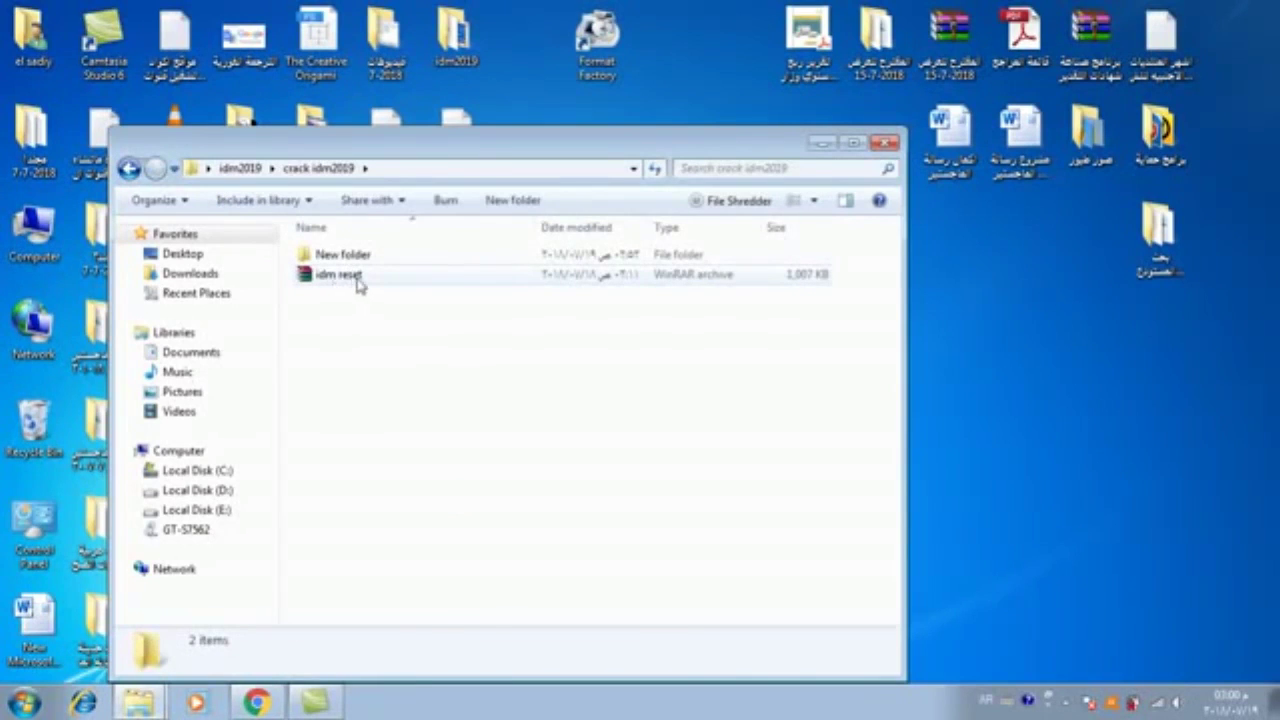
click(357, 283)
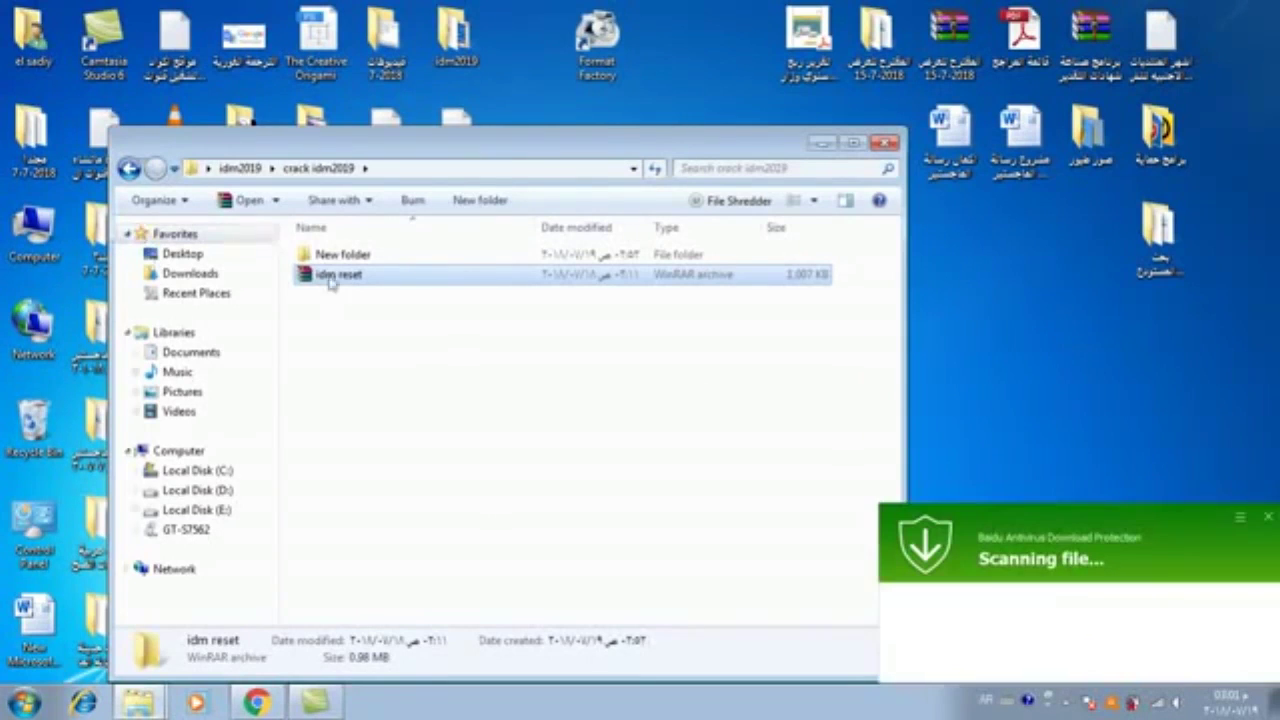
click(1267, 517)
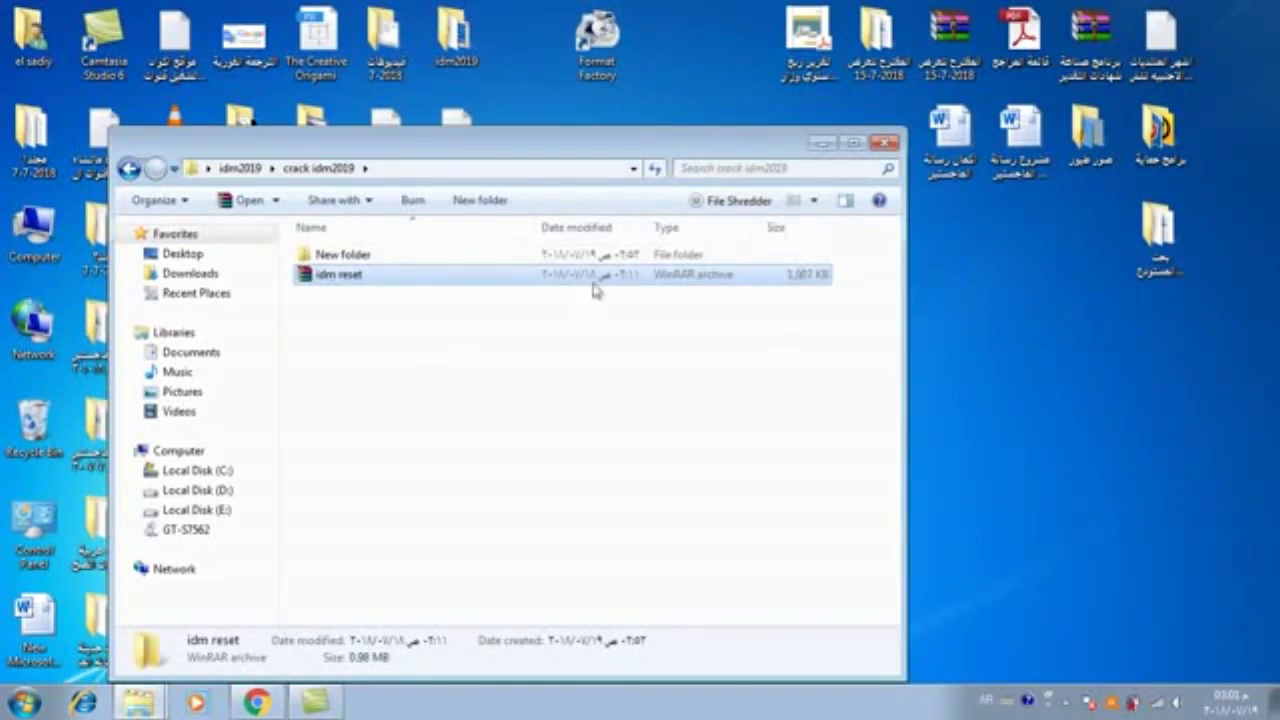
click(130, 170)
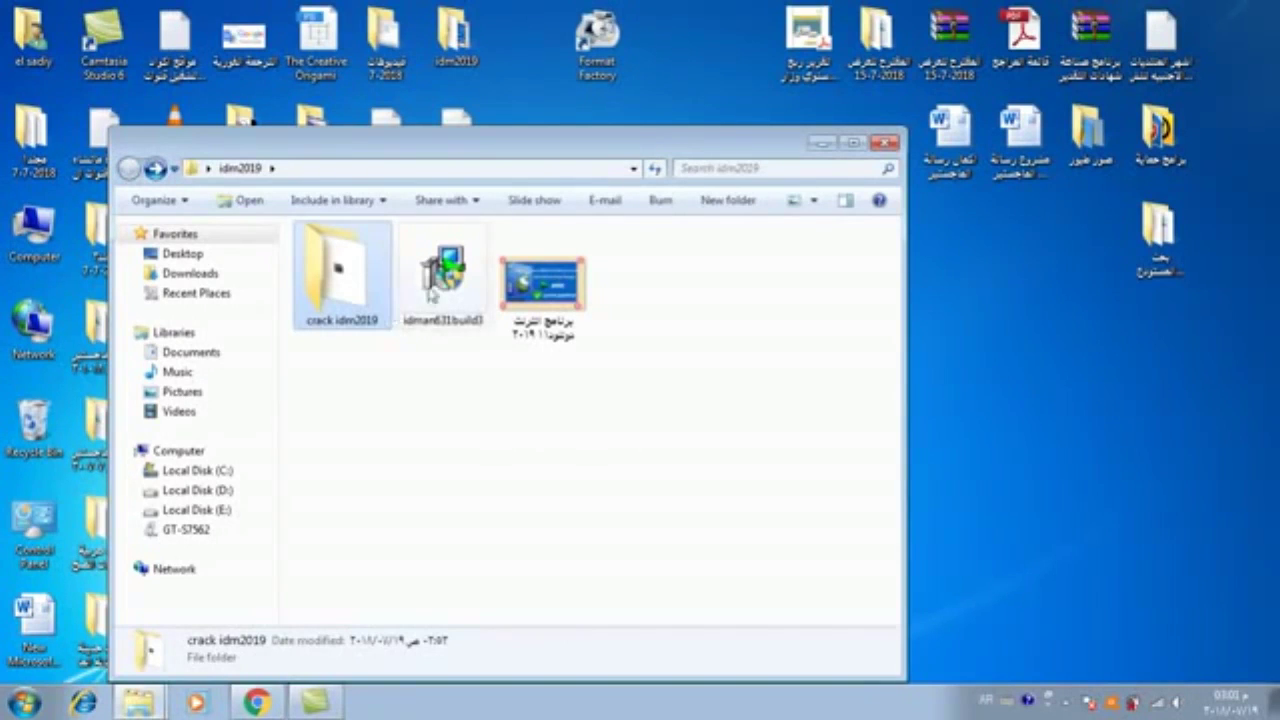
- Install Internet Download Manager from idman631build3, accepting the license agreement and keeping the default destination folder and desktop icon
click(440, 268)
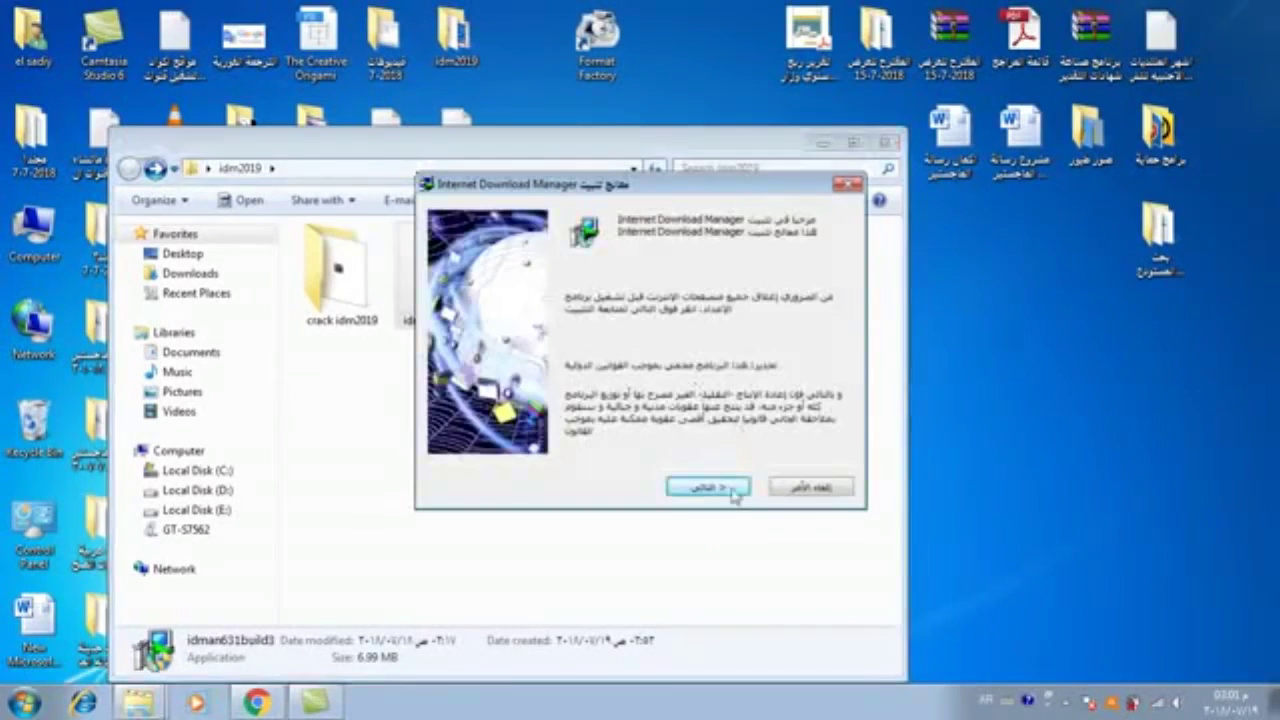
click(726, 487)
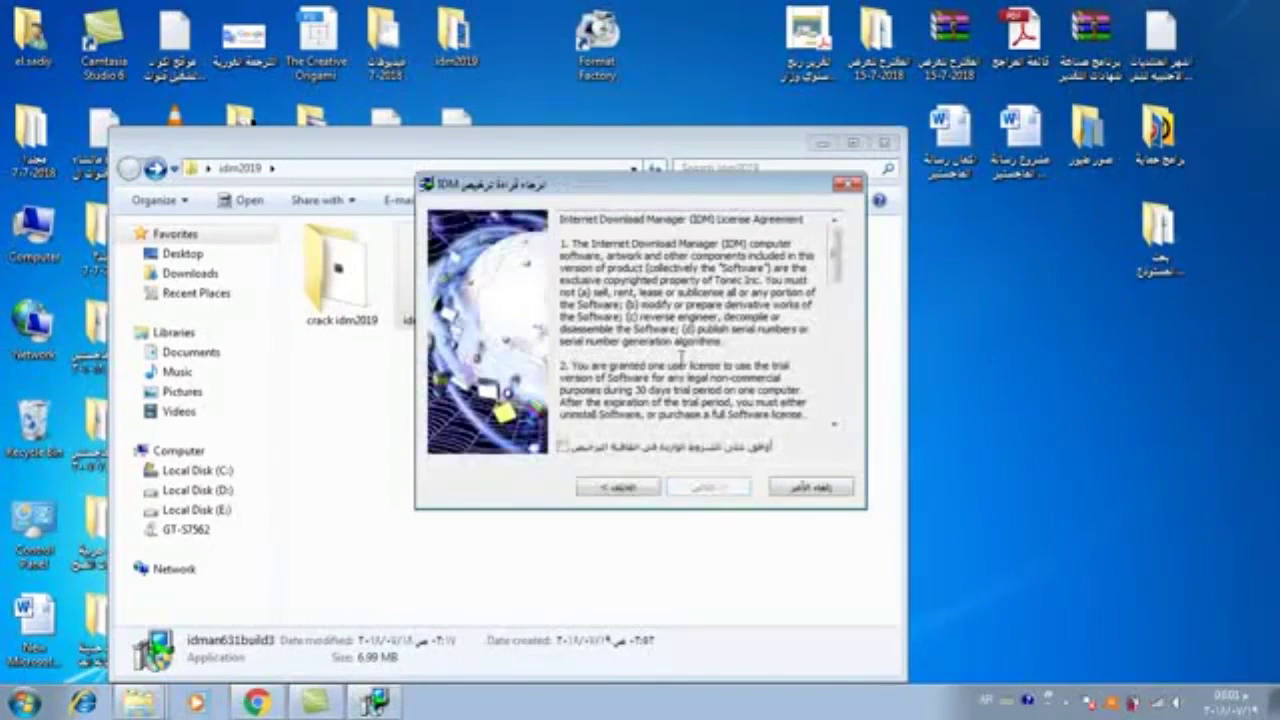
click(563, 447)
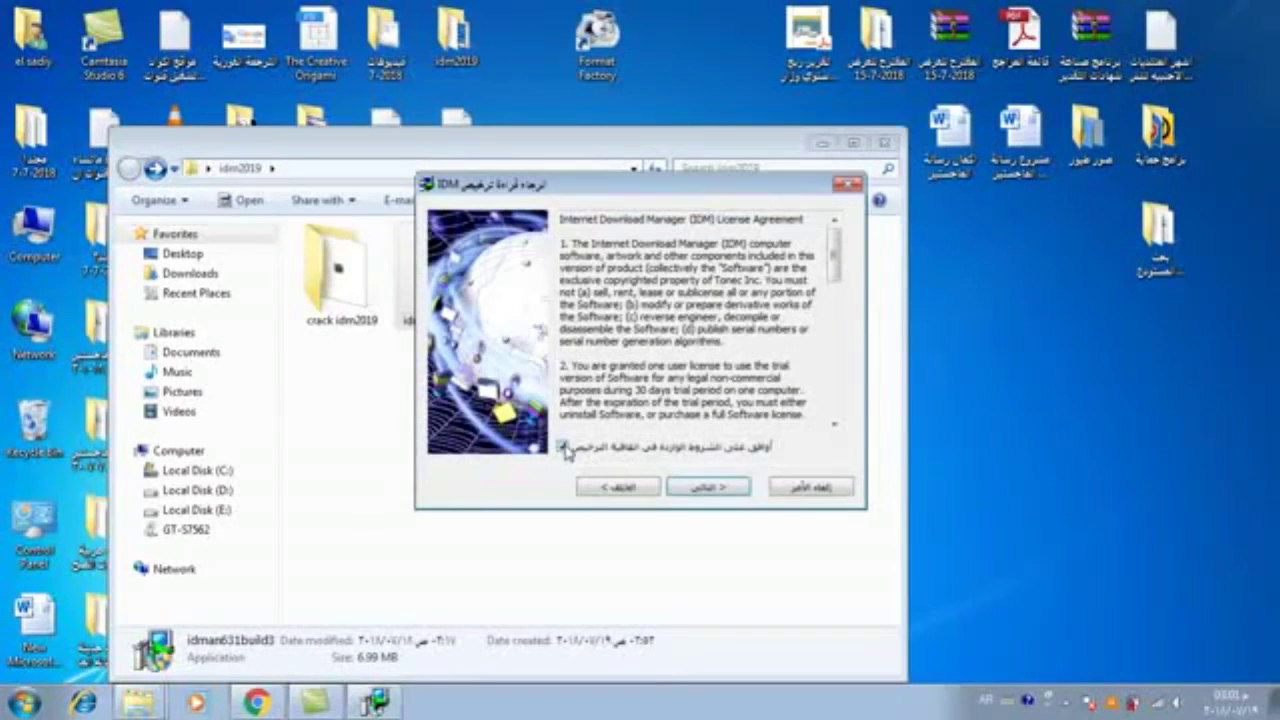
click(708, 487)
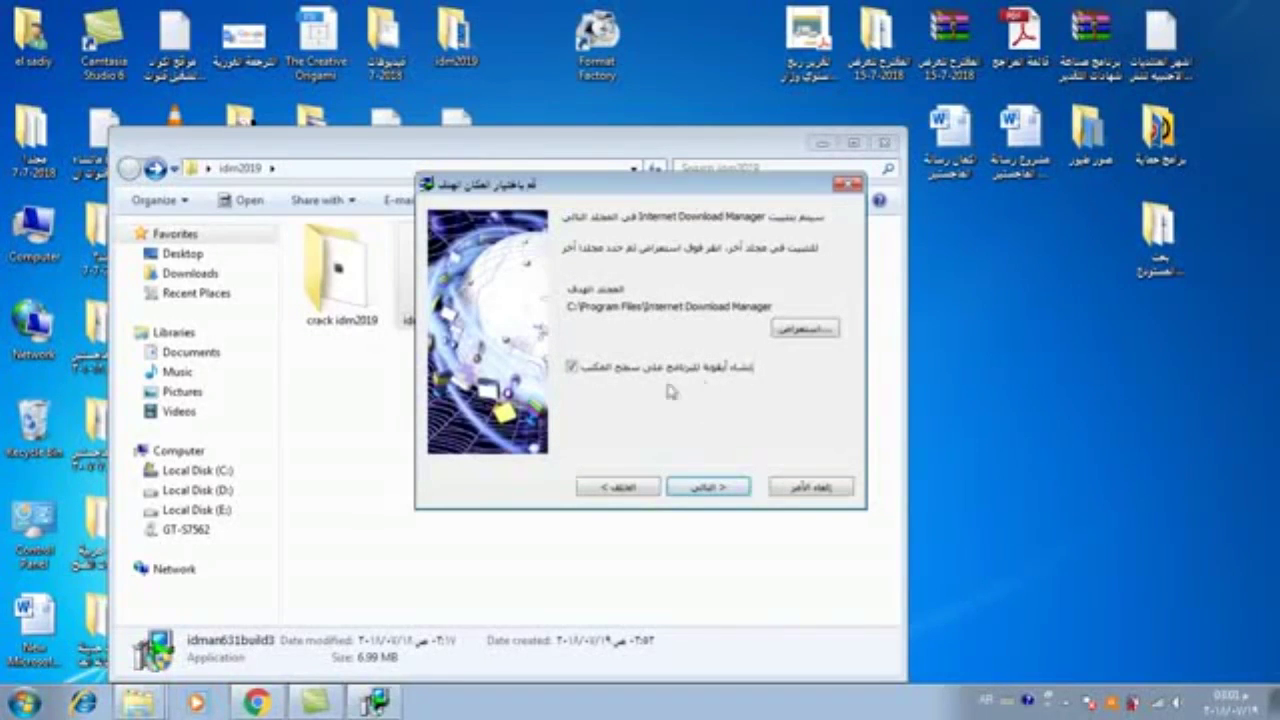
click(708, 487)
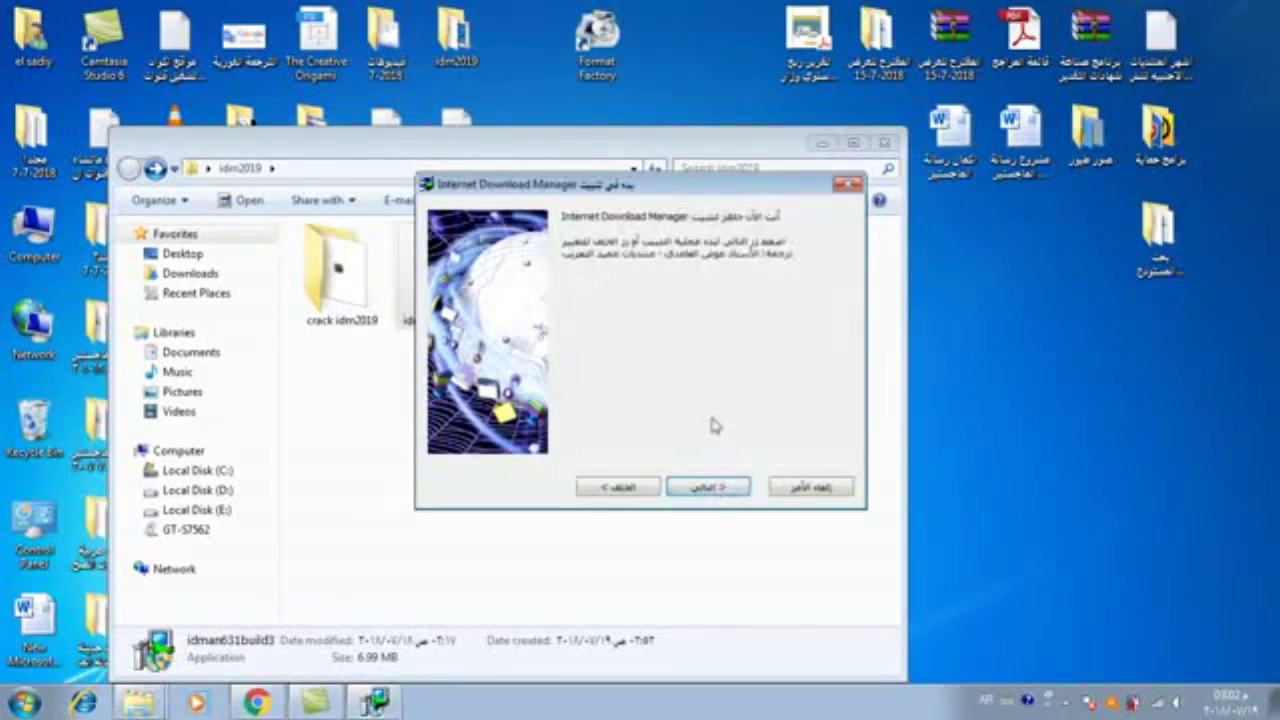
click(707, 489)
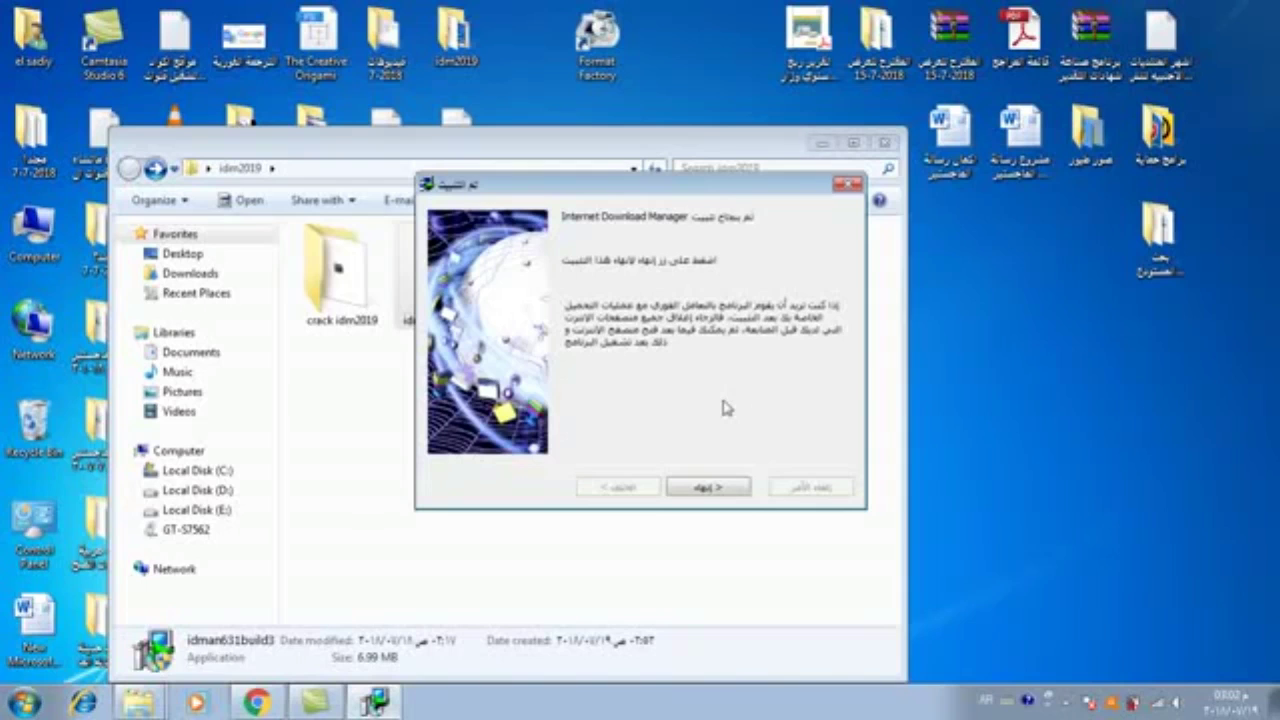
click(713, 493)
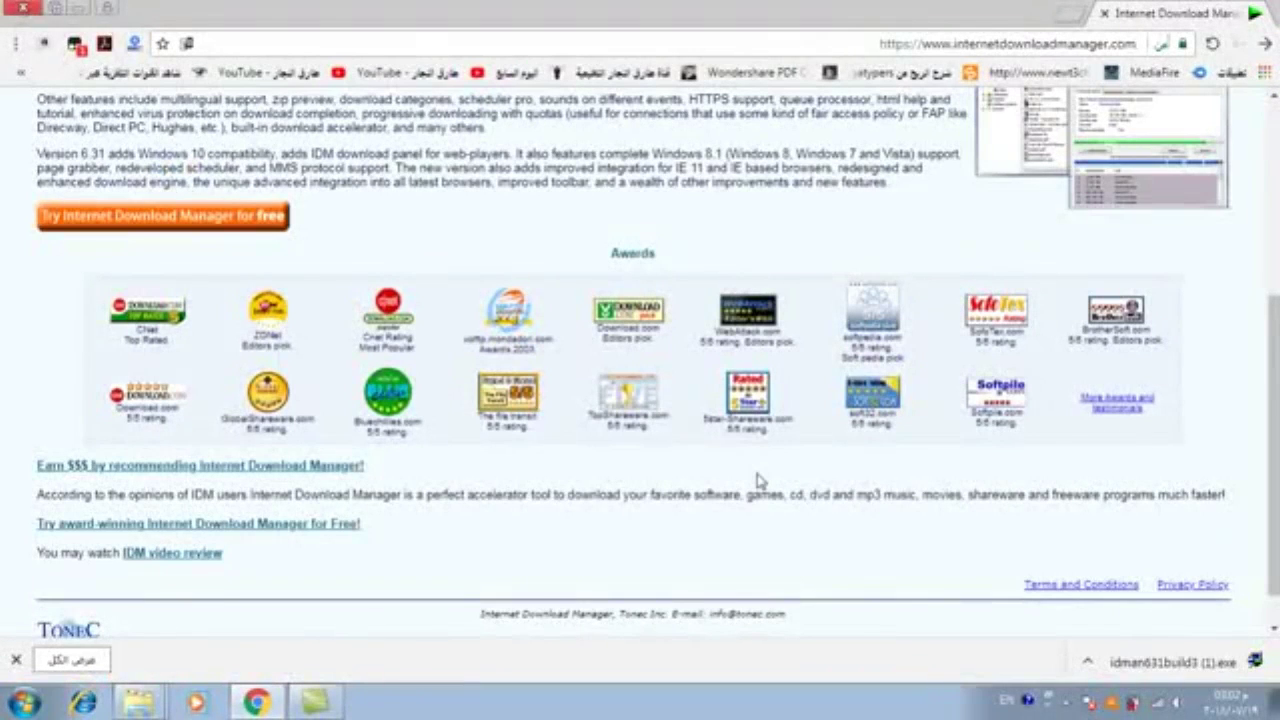
- Close the browser, return to the desktop and dismiss the Google Chrome Integration instructions
key(alt+F4)
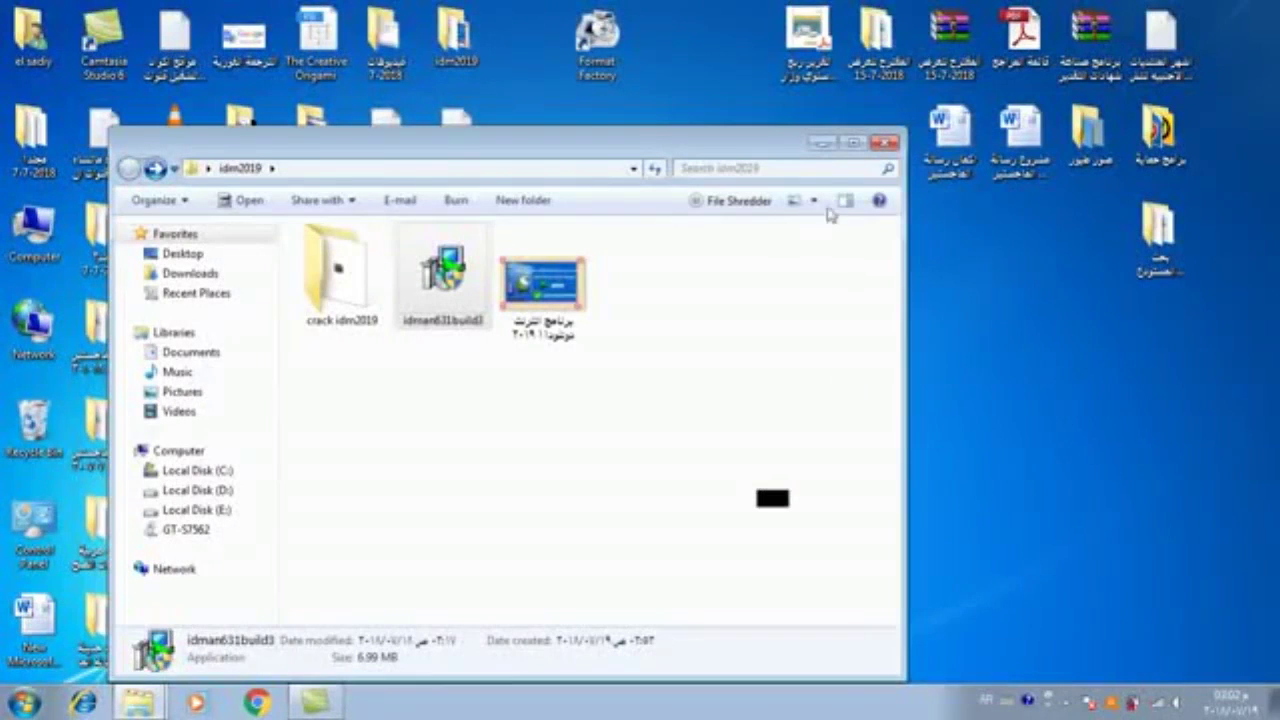
key(super+d)
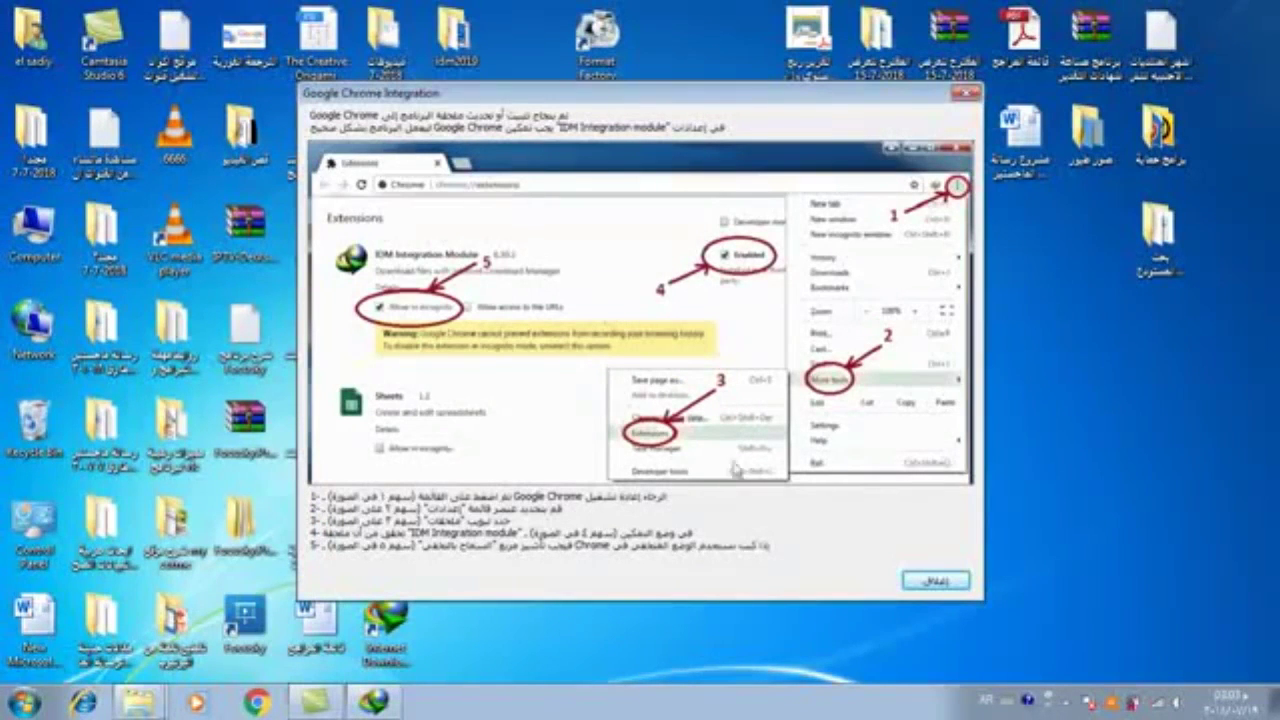
click(940, 582)
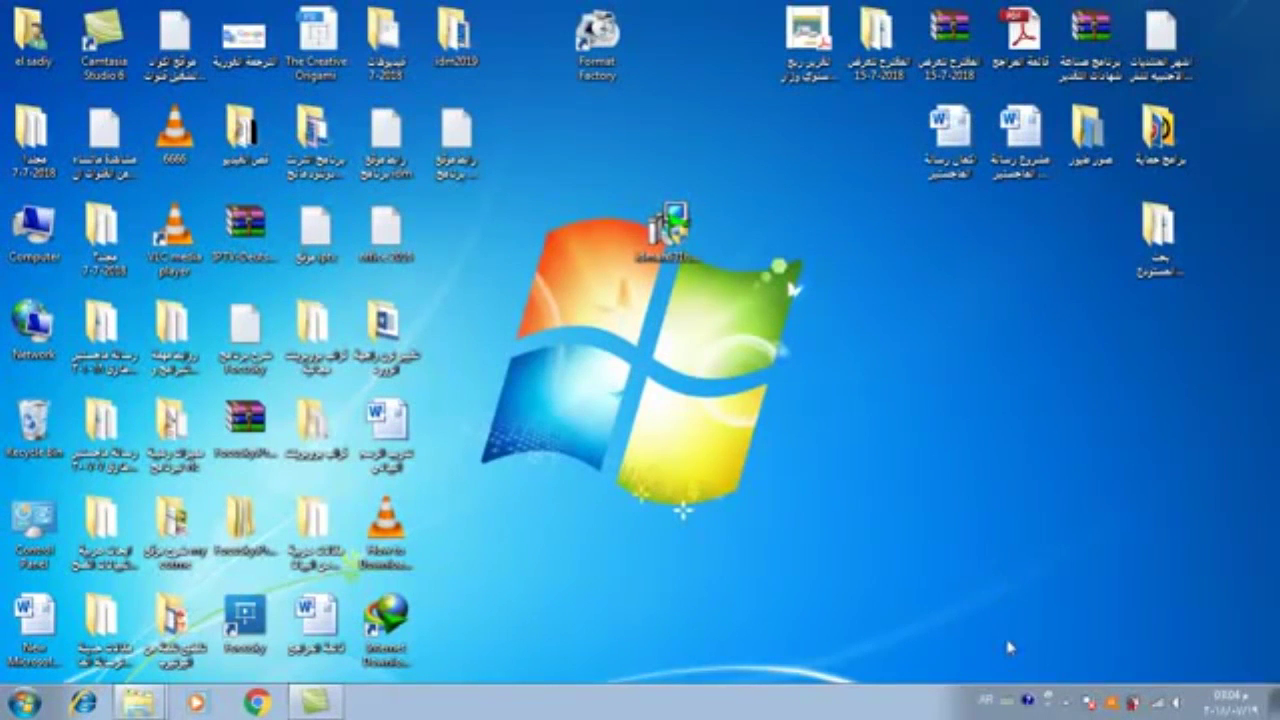
click(1066, 701)
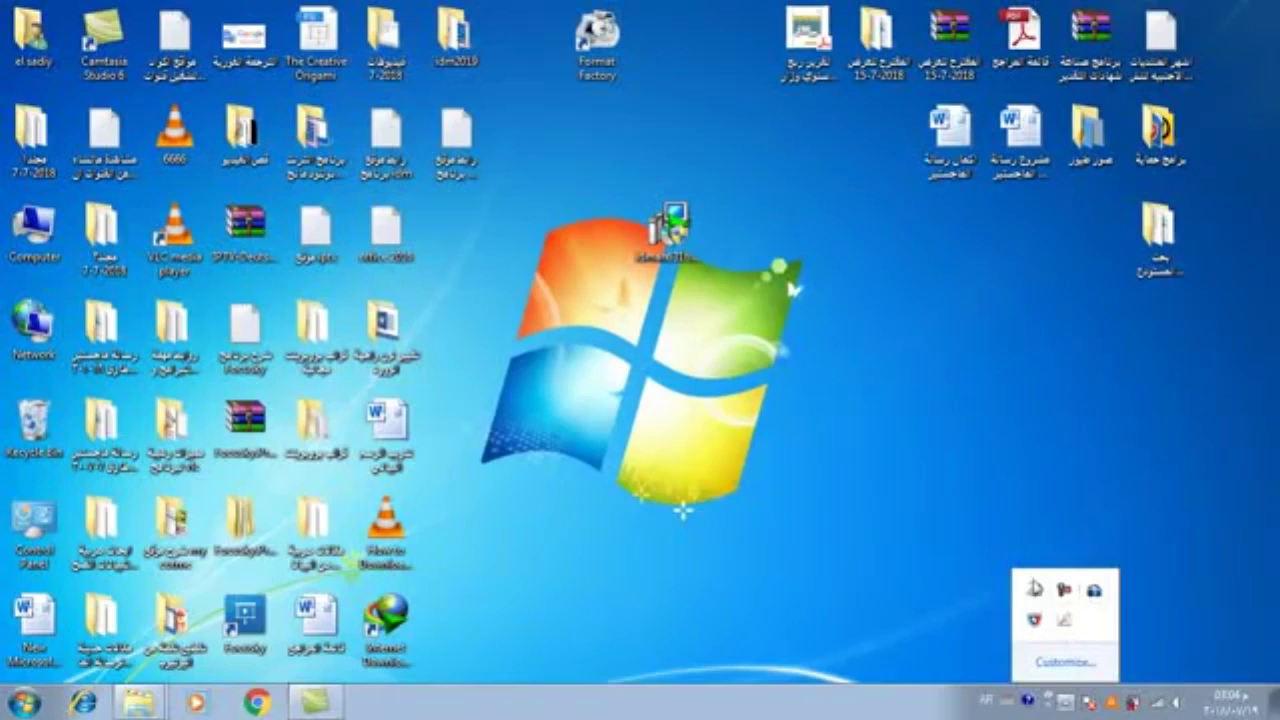
click(670, 455)
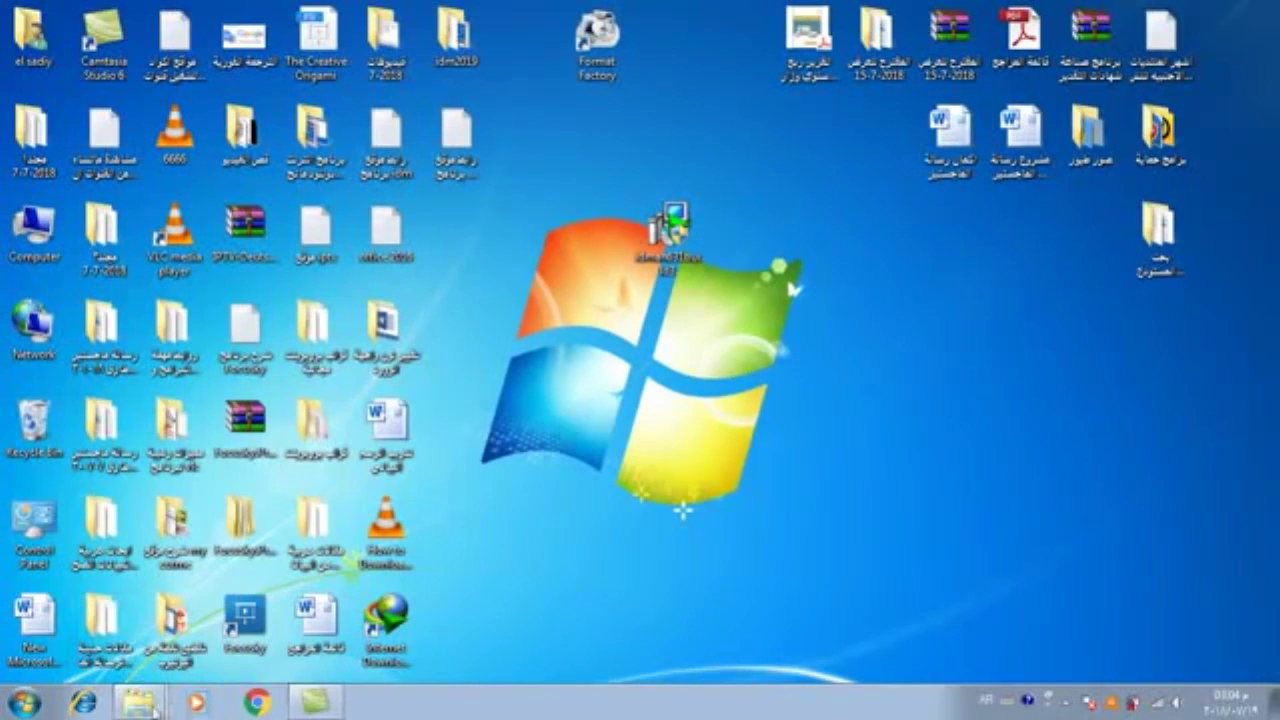
- Restore the idm2019 folder window and open New folder inside its crack idm2019 subfolder
mouse_move(138, 703)
click(135, 628)
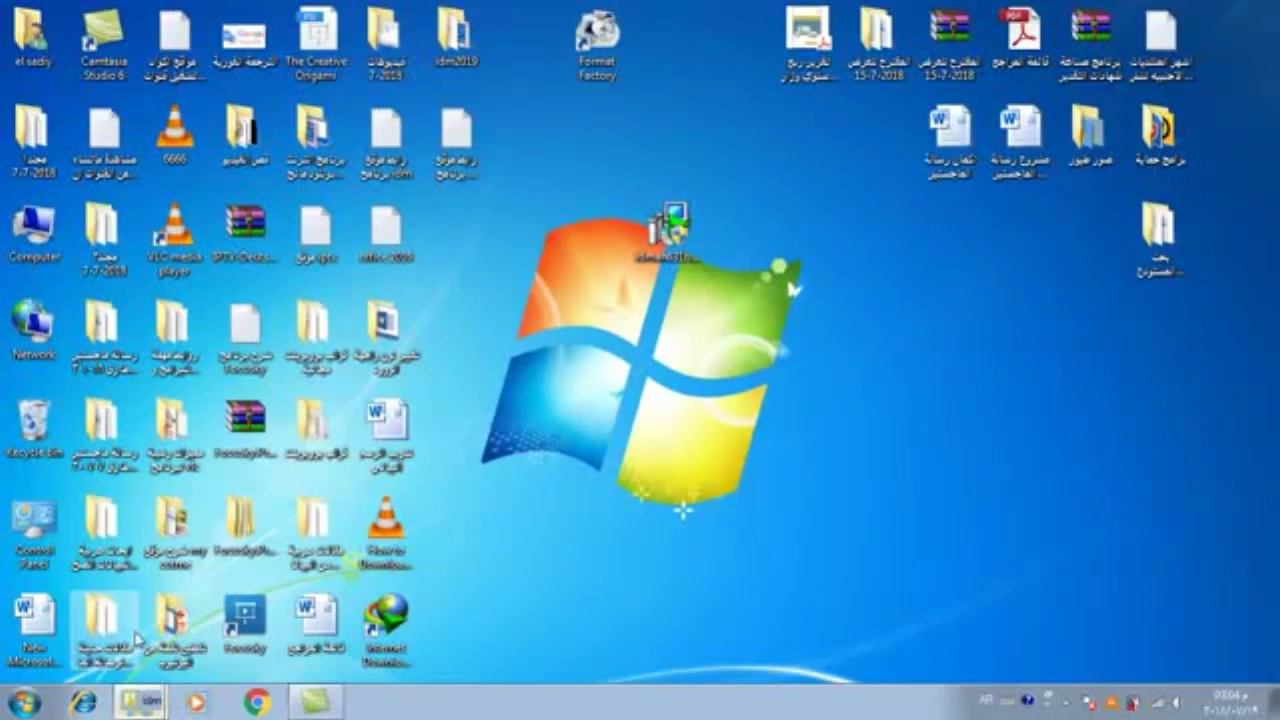
click(343, 285)
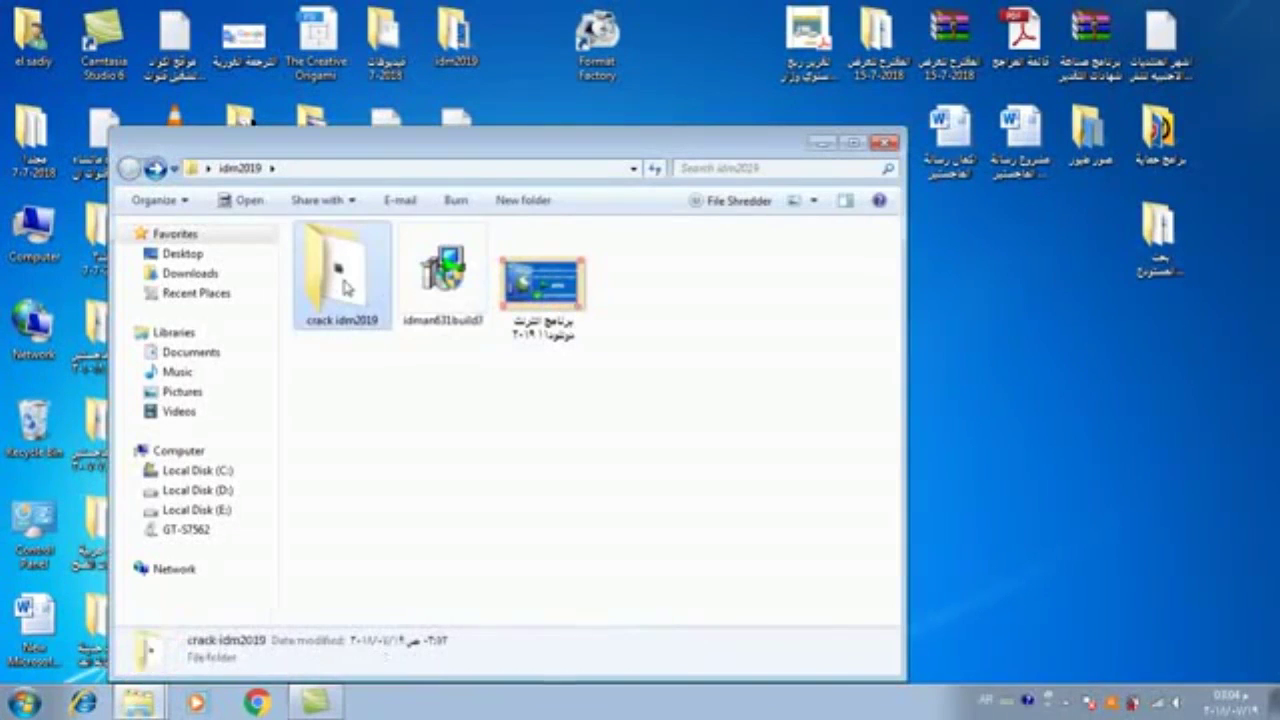
double_click(343, 282)
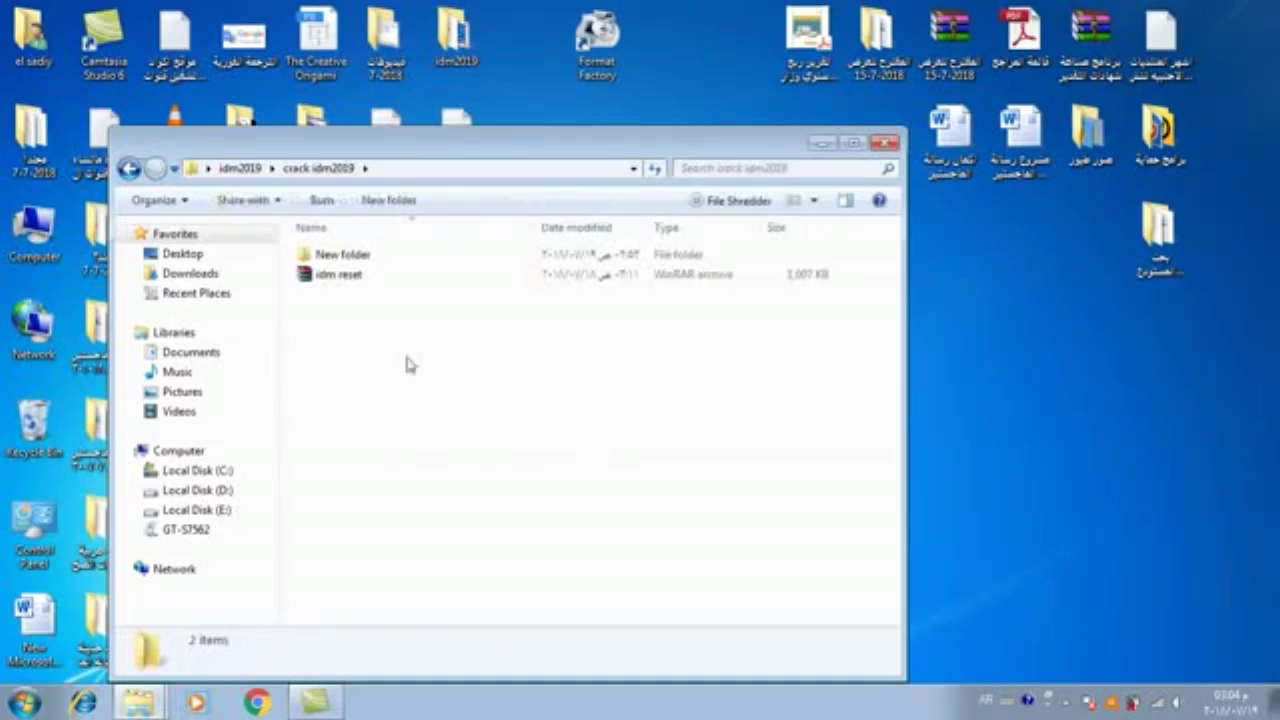
click(354, 257)
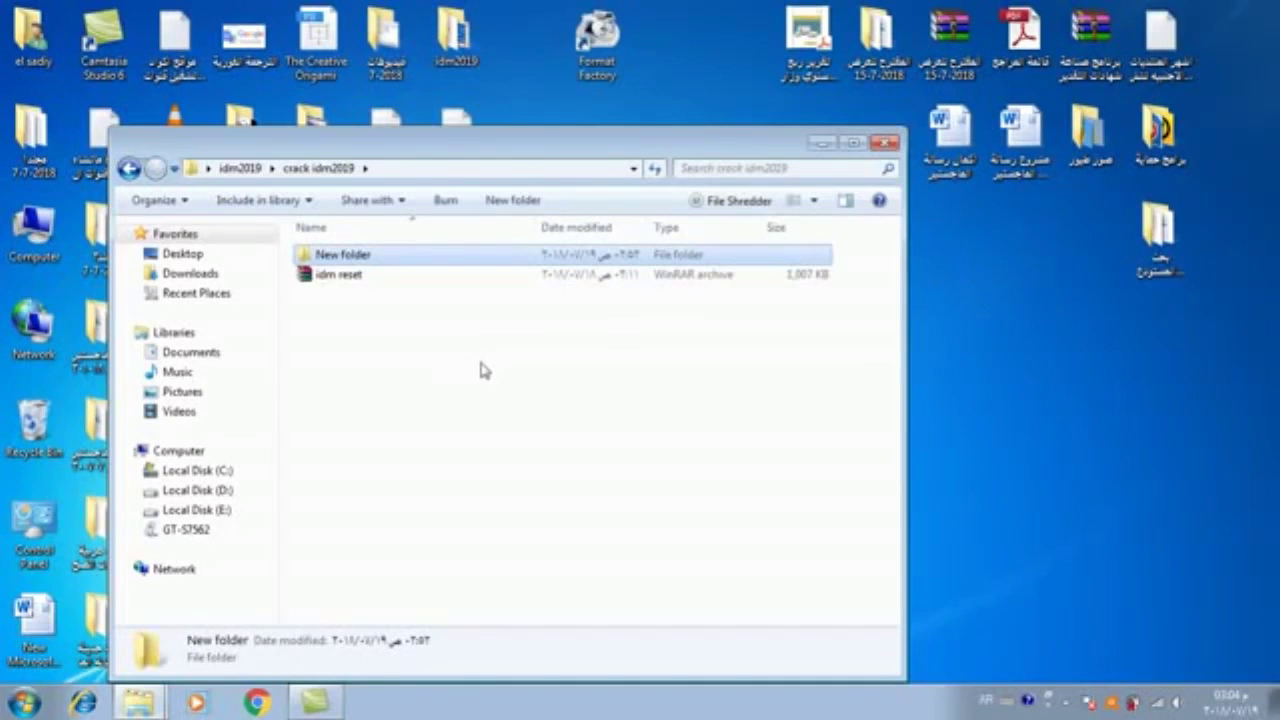
key(Return)
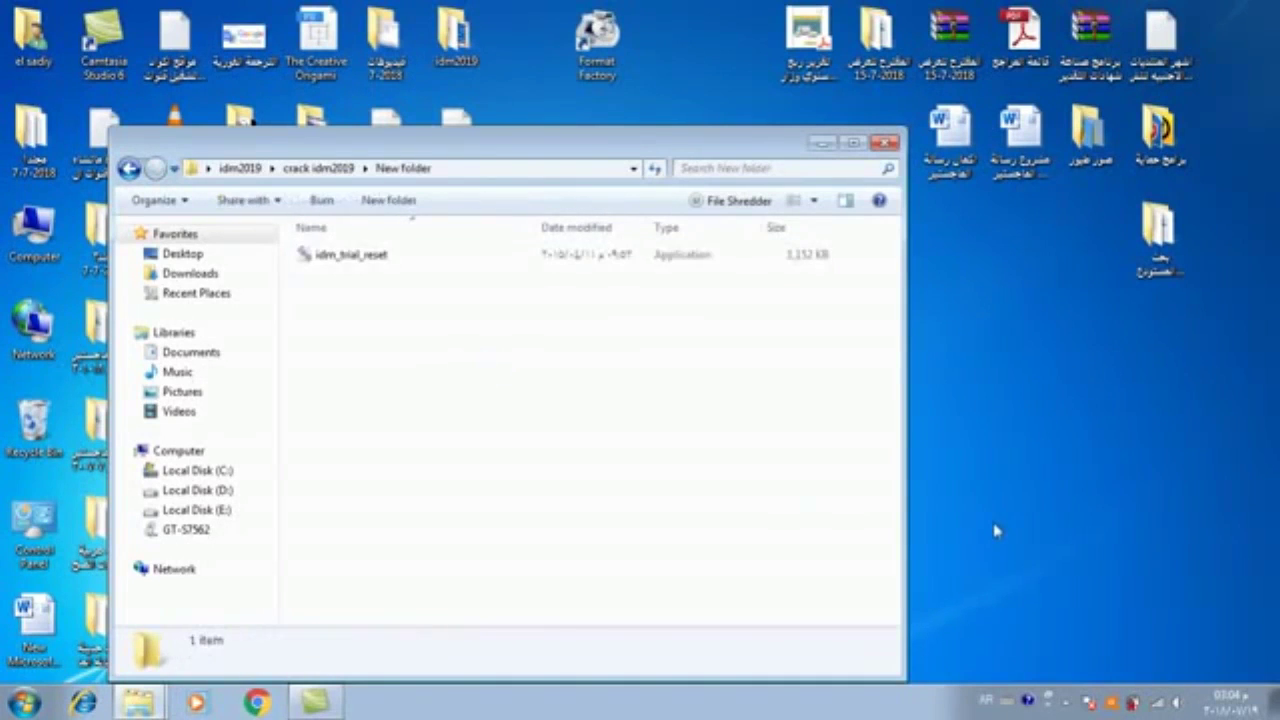
- Disconnect the computer from the lordegypt wireless network and check the hidden notification icons
click(1160, 705)
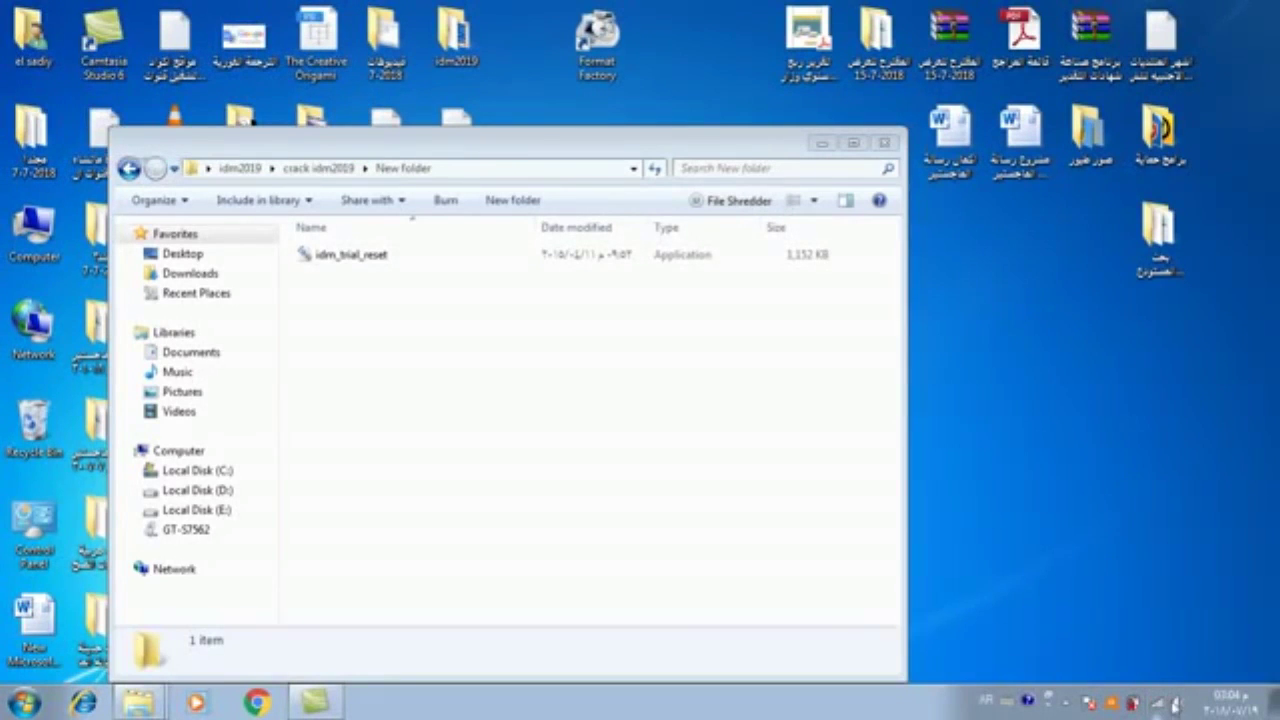
click(1157, 704)
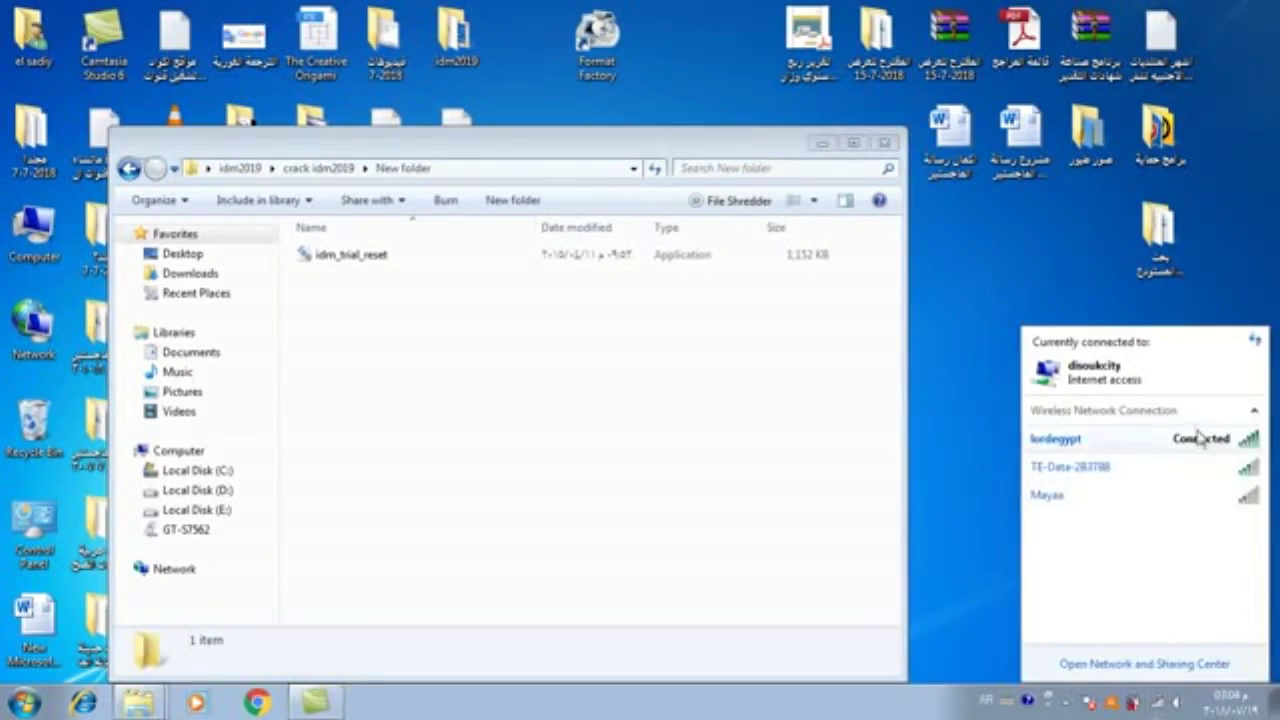
click(1198, 432)
click(1218, 467)
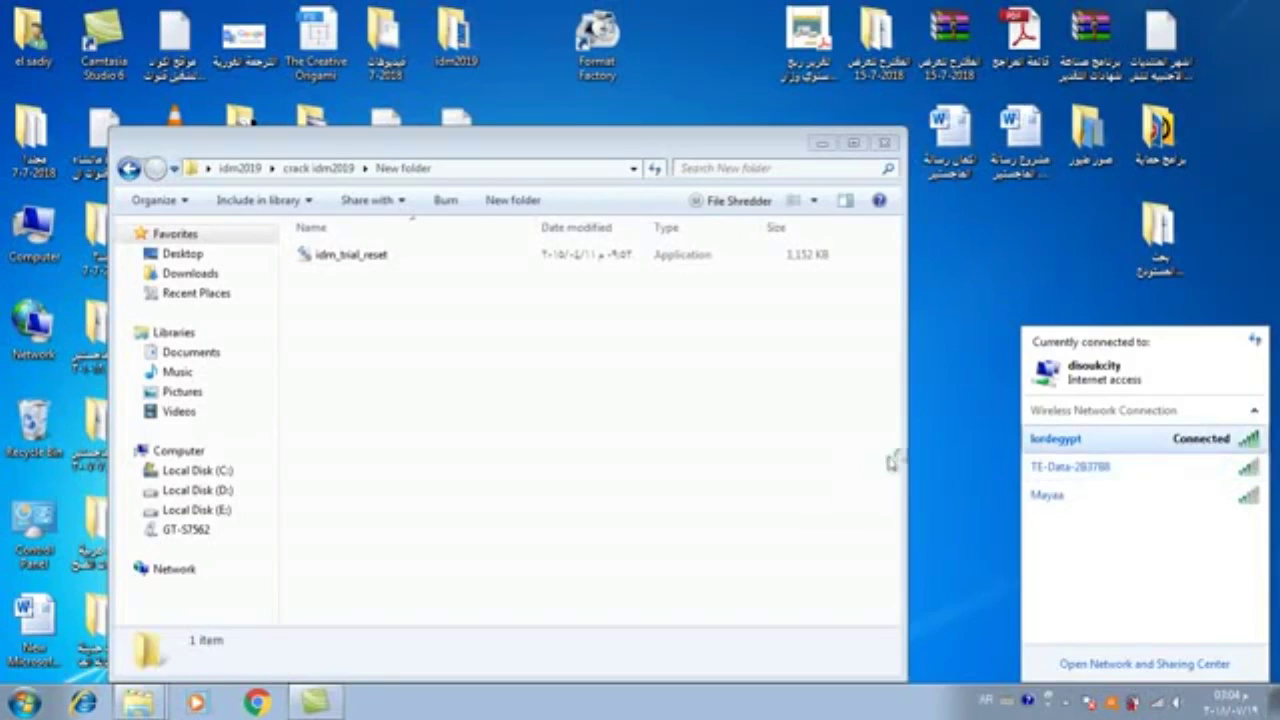
click(965, 437)
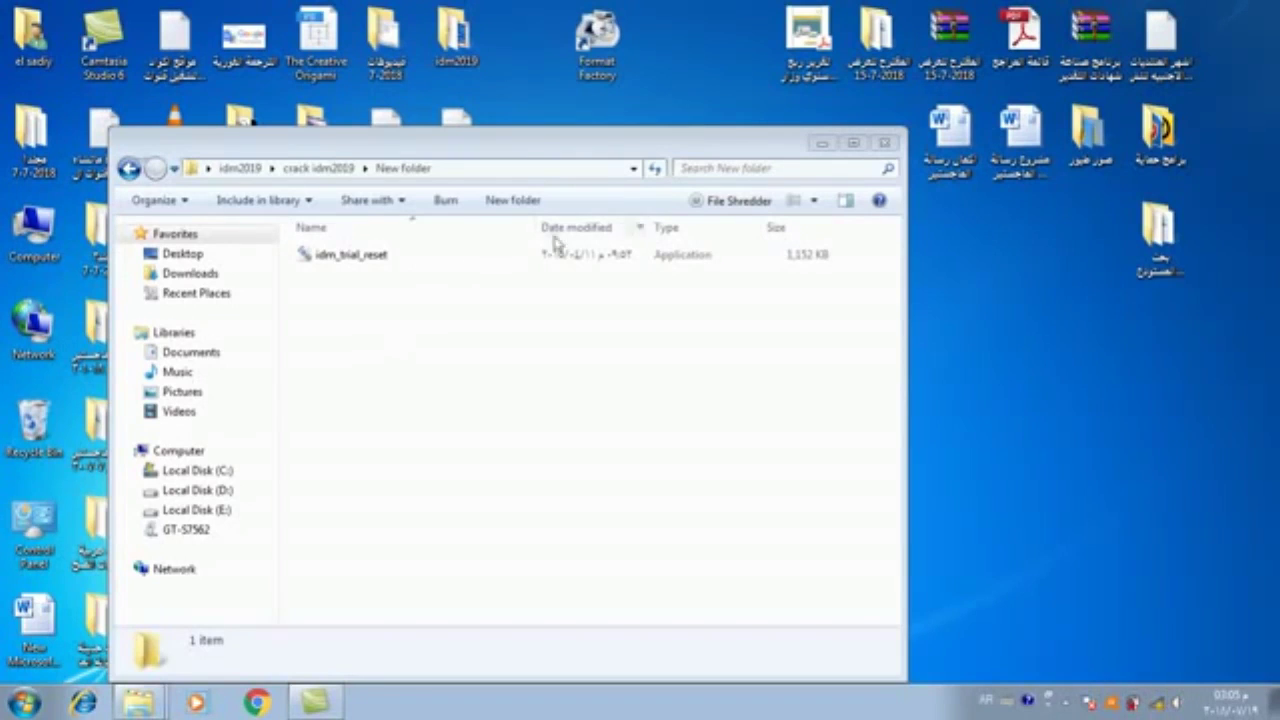
click(1048, 699)
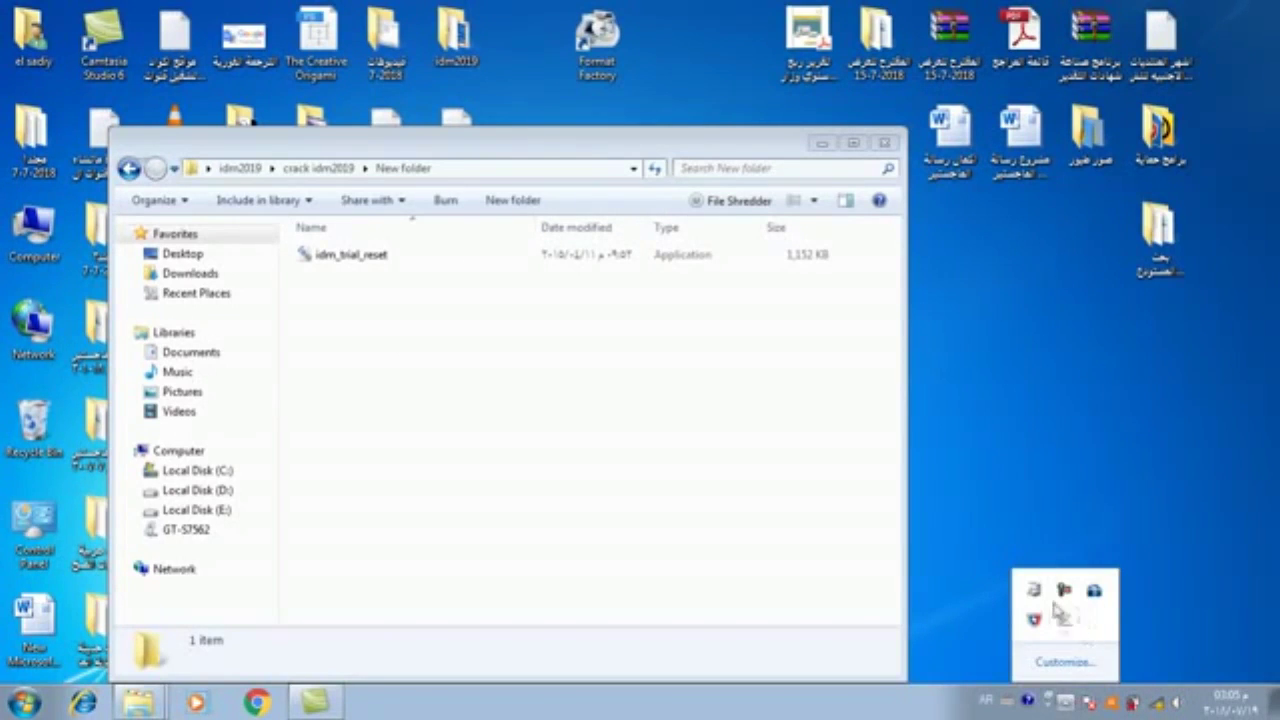
click(990, 366)
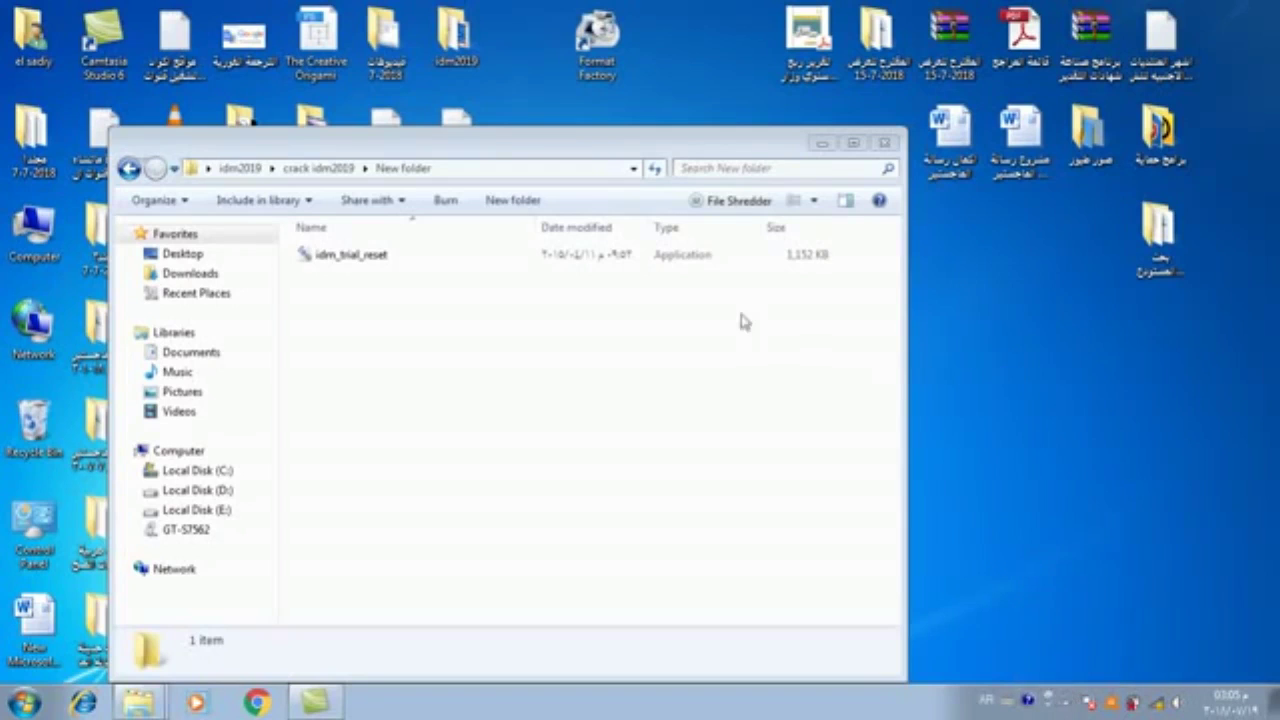
- Minimize the folder window, open Internet Download Manager from the desktop to inspect its registration options, and close it
double_click(352, 256)
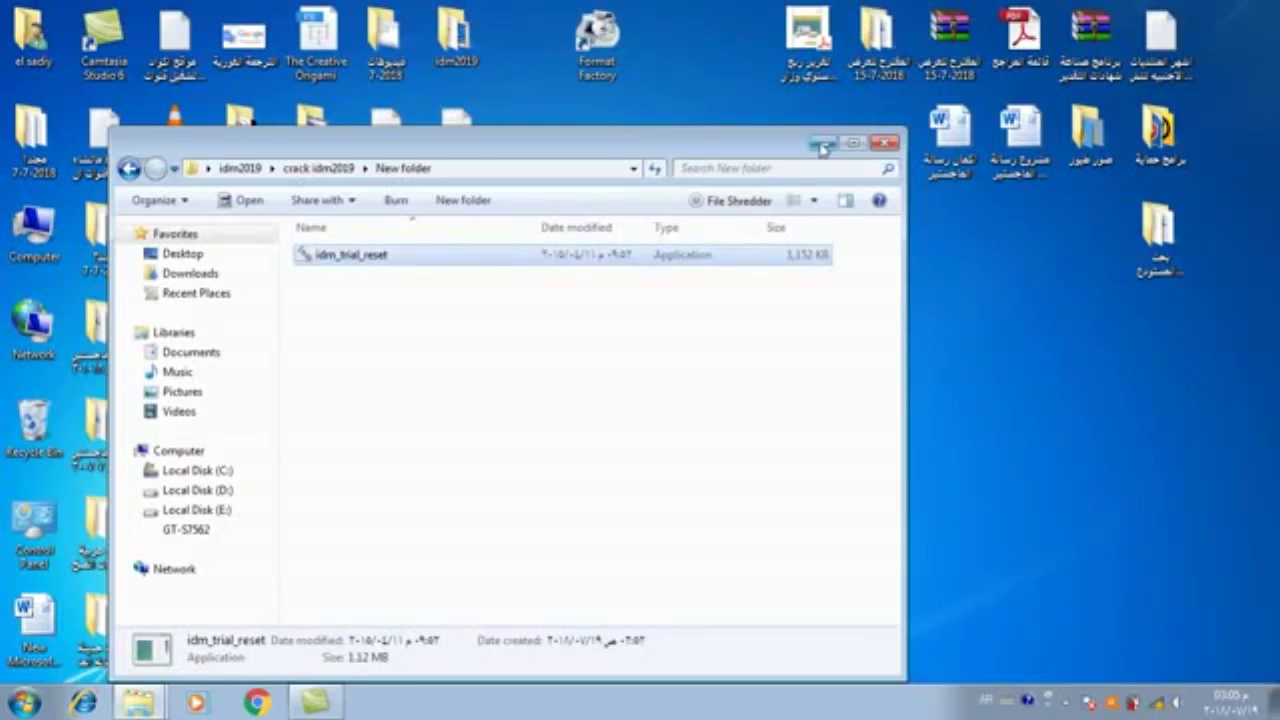
click(820, 146)
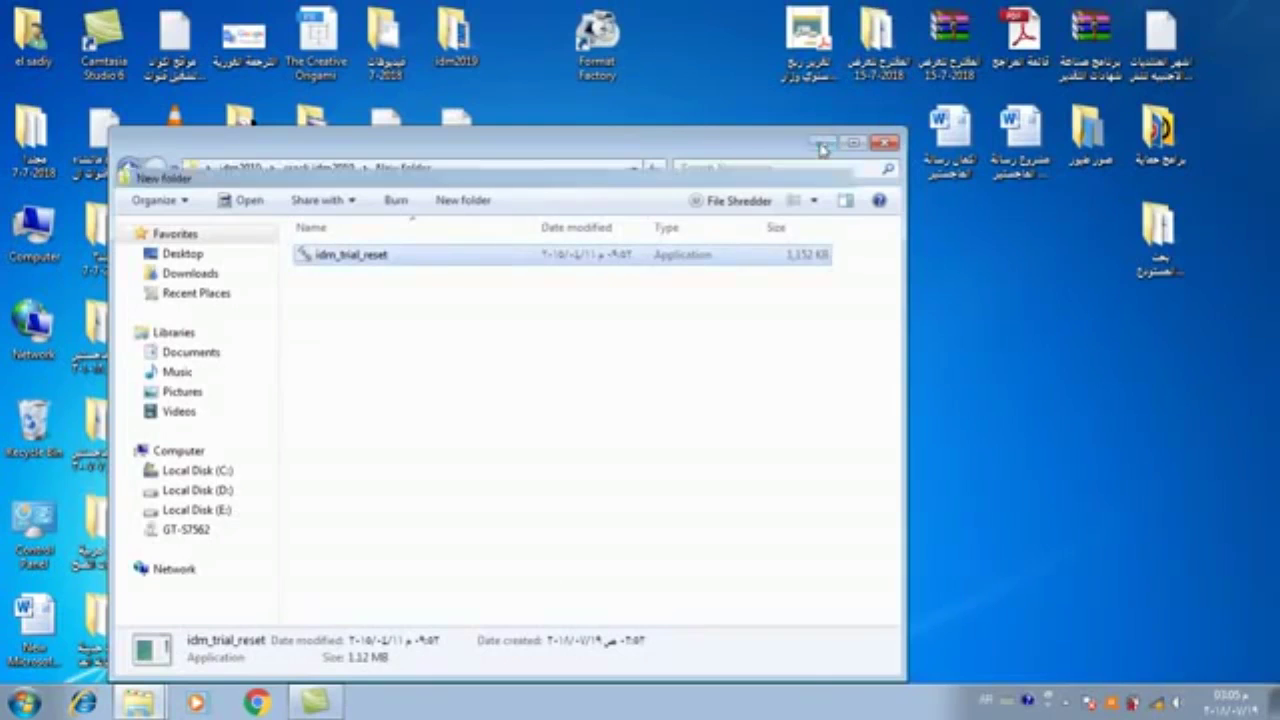
drag(386, 618, 650, 487)
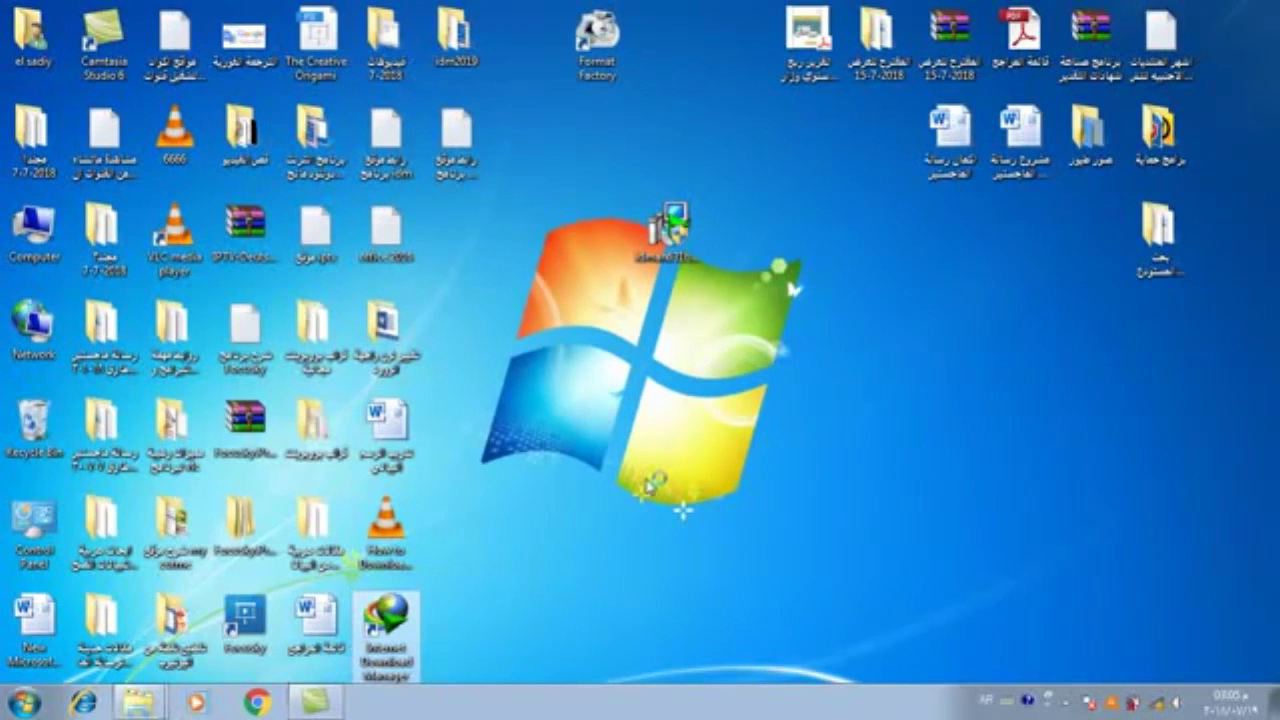
drag(648, 487, 646, 487)
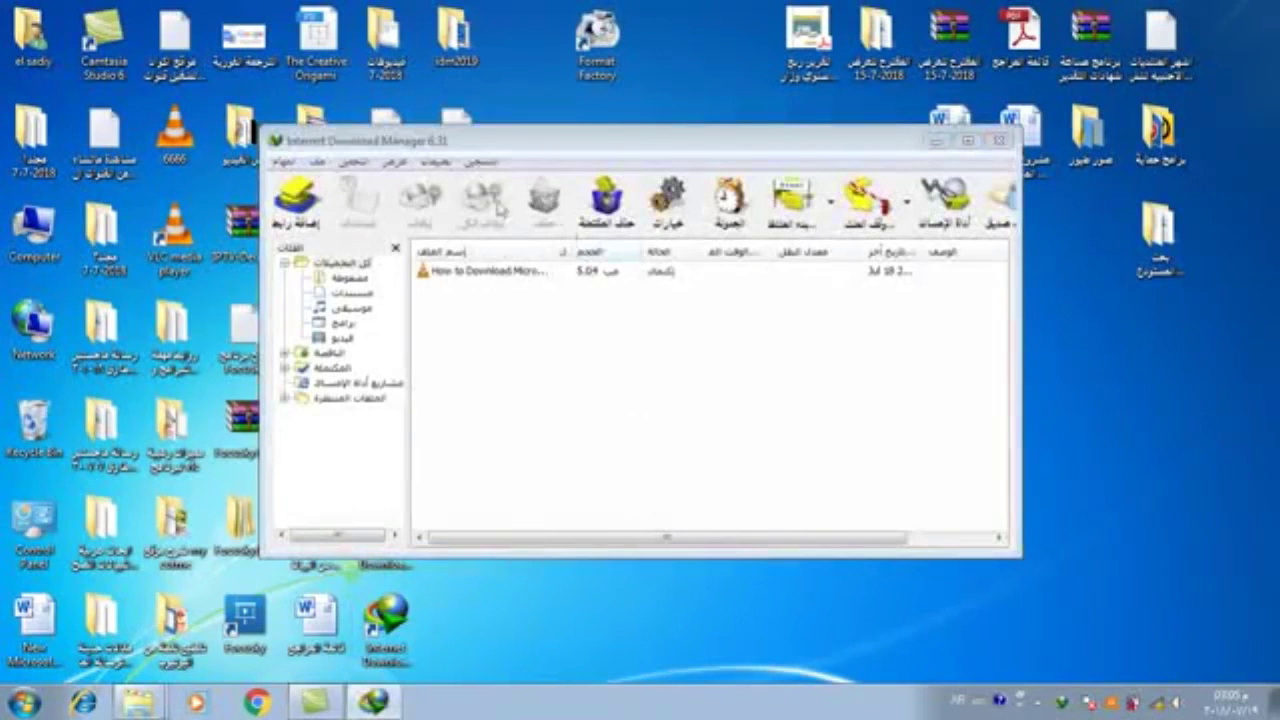
click(489, 162)
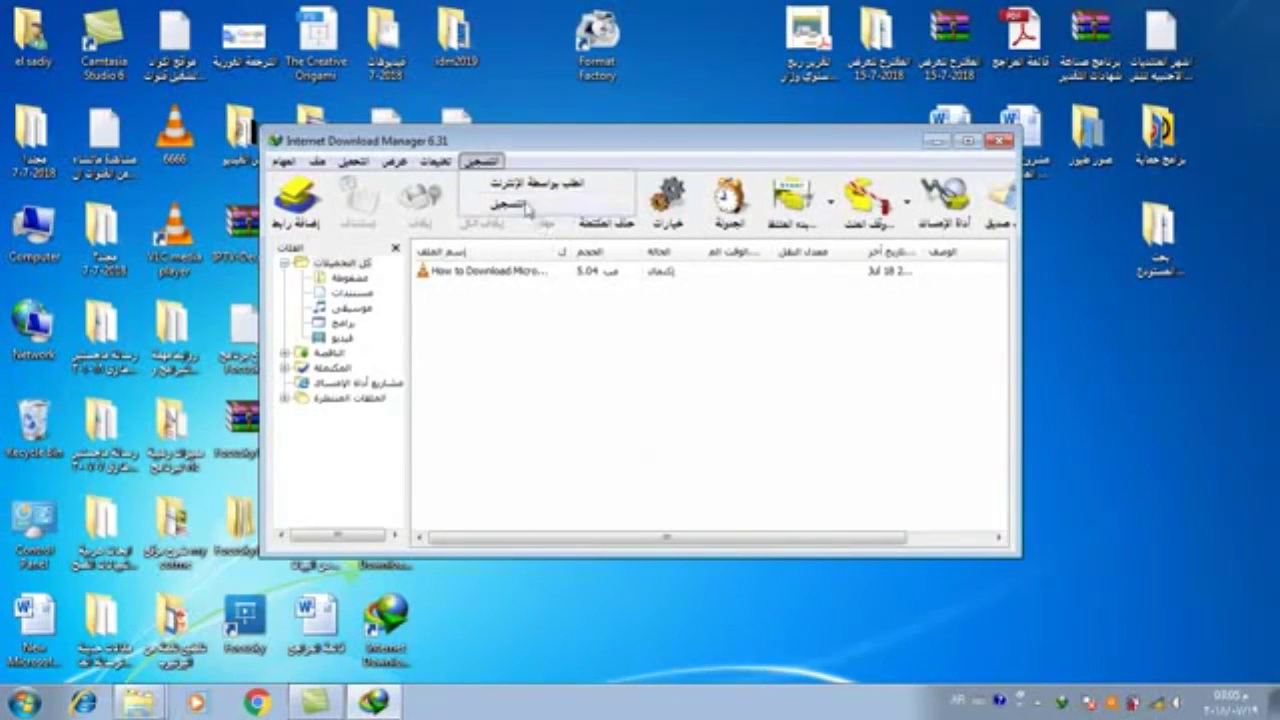
click(1001, 143)
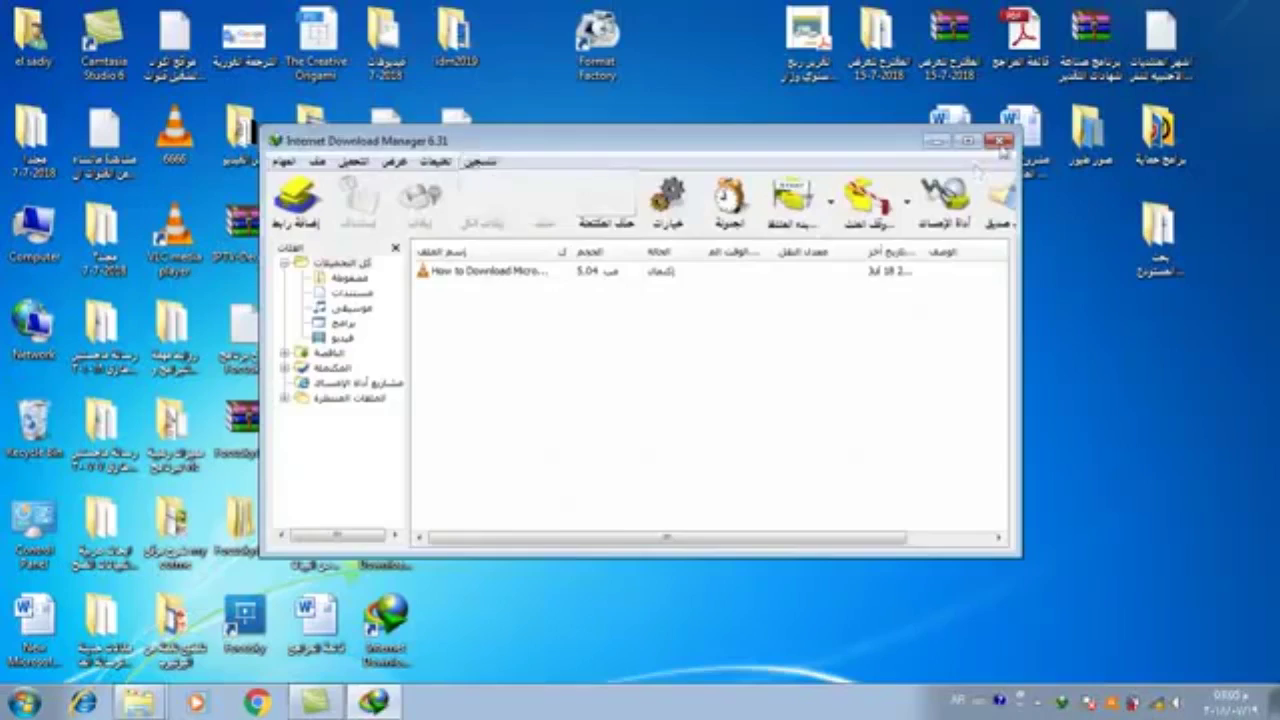
click(1001, 143)
- Return to the idm_trial_reset application in New folder and review its Help, Trial reset and Register options
mouse_move(140, 705)
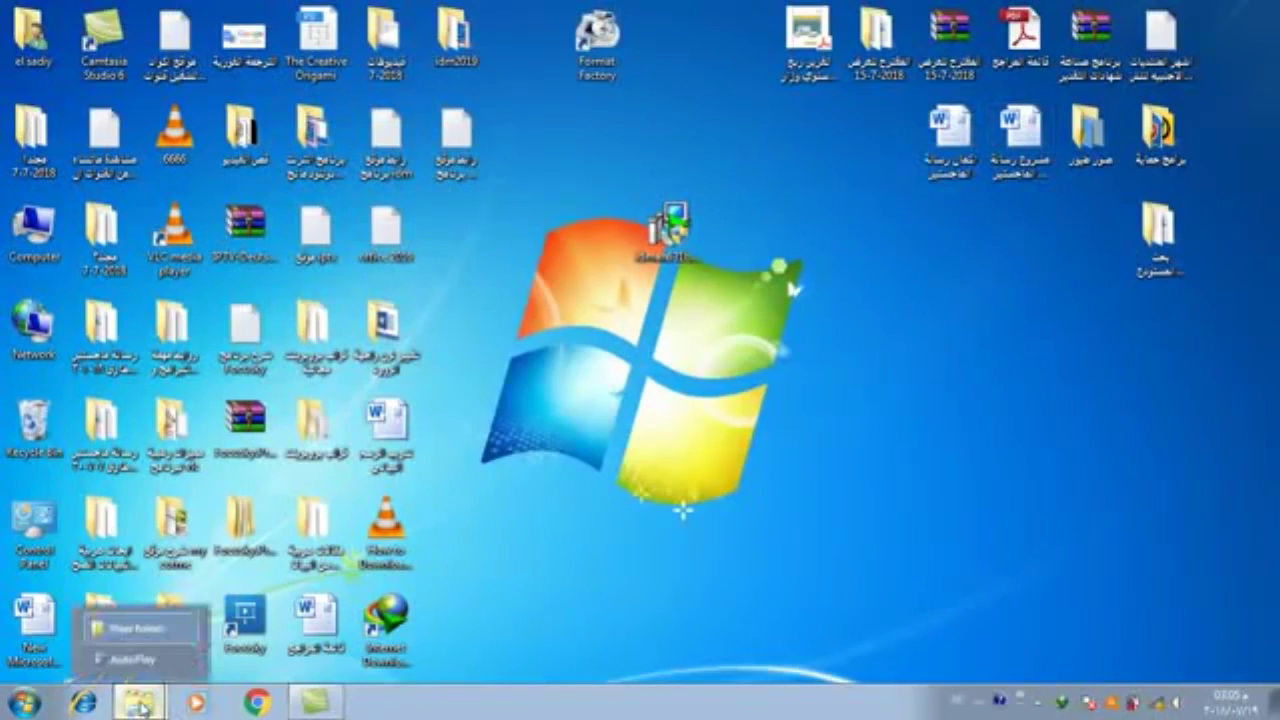
click(140, 628)
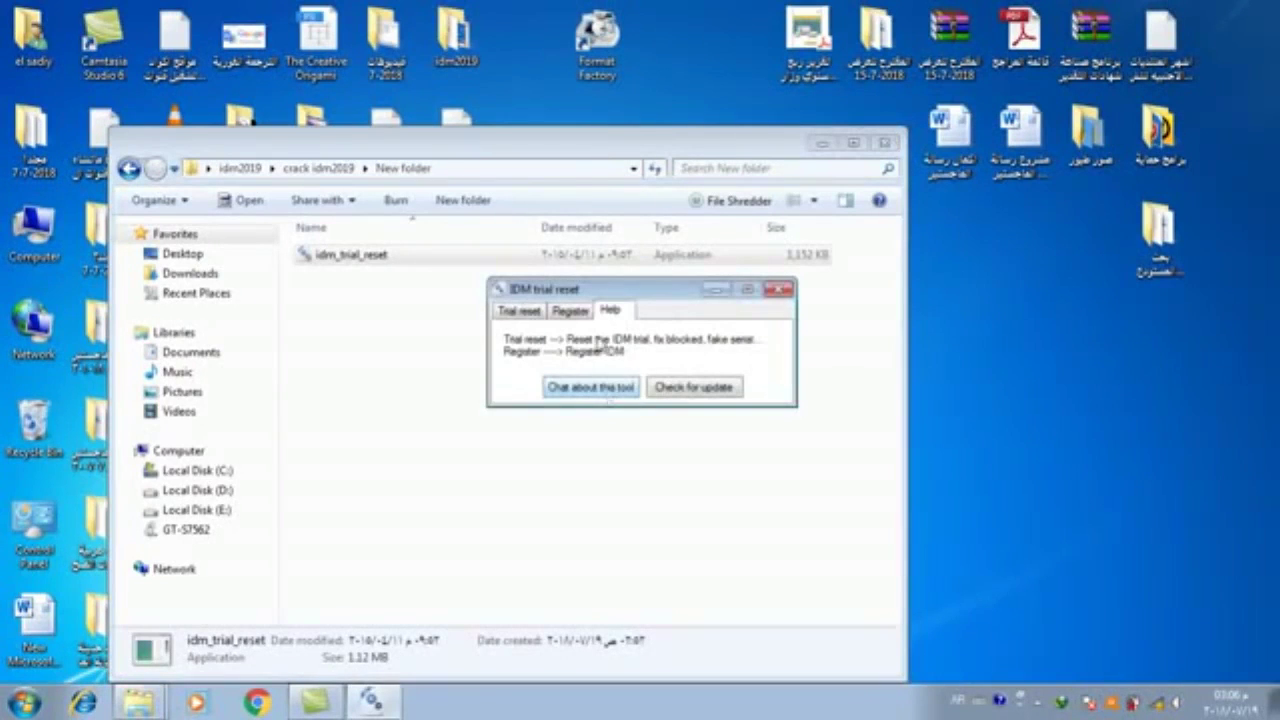
click(570, 311)
click(522, 311)
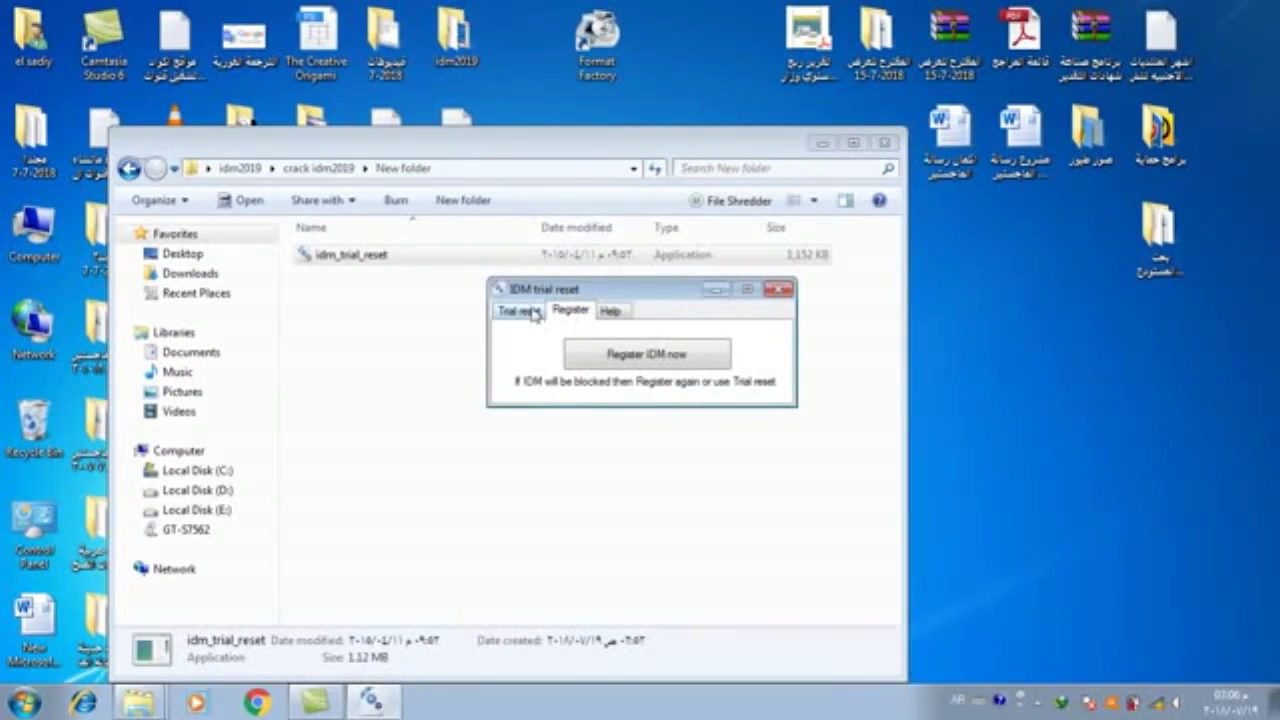
click(569, 311)
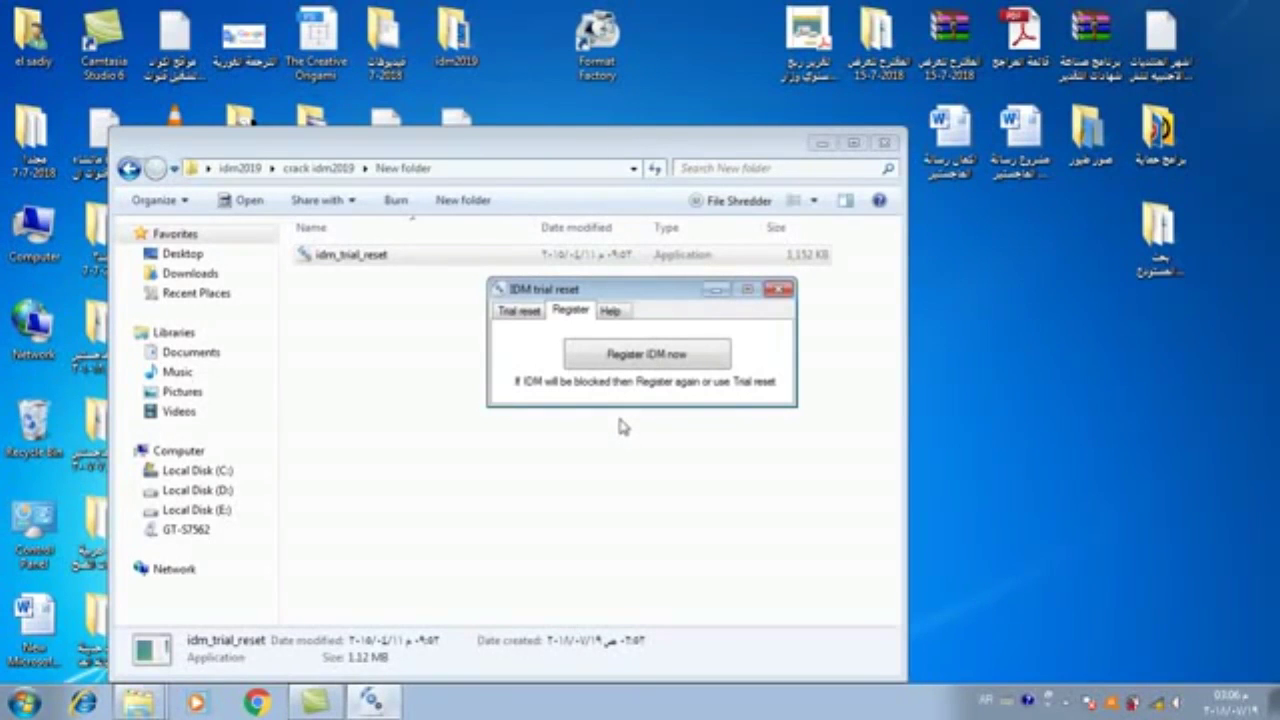
- Register IDM through the IDM trial reset tool, enter a registration name, and dismiss the completion message
click(625, 366)
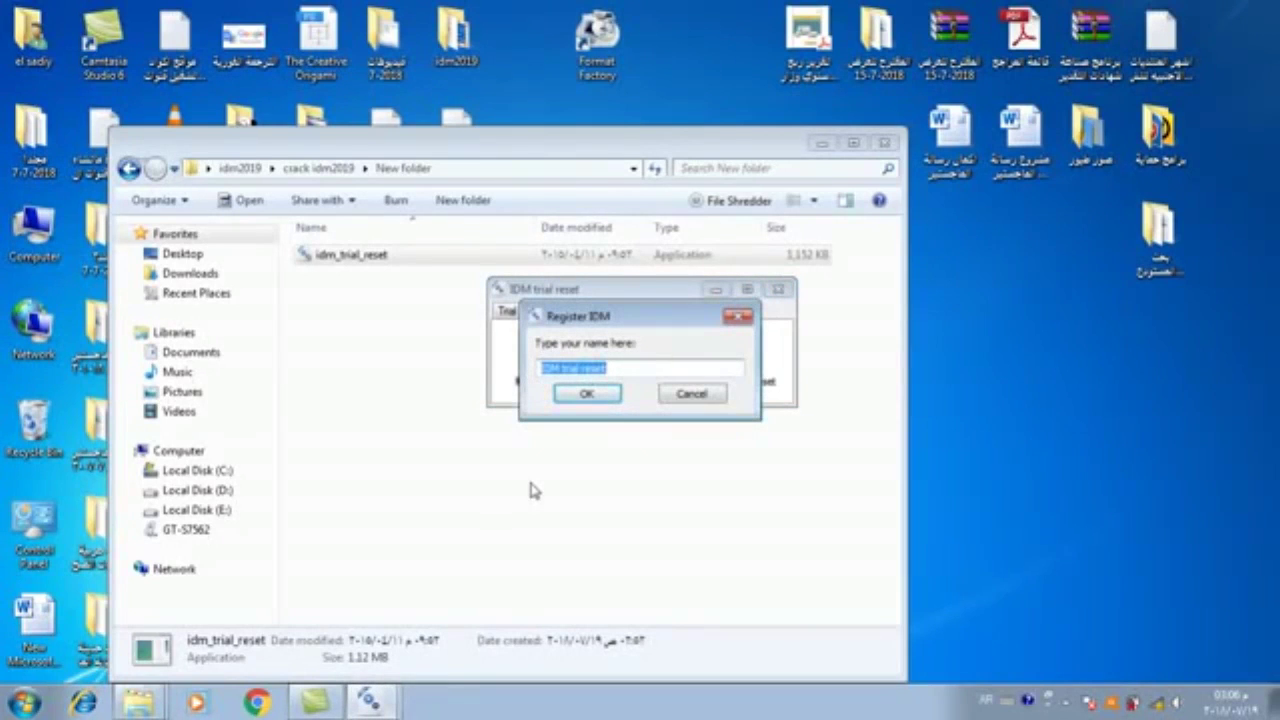
key(alt+shift)
text(asd)
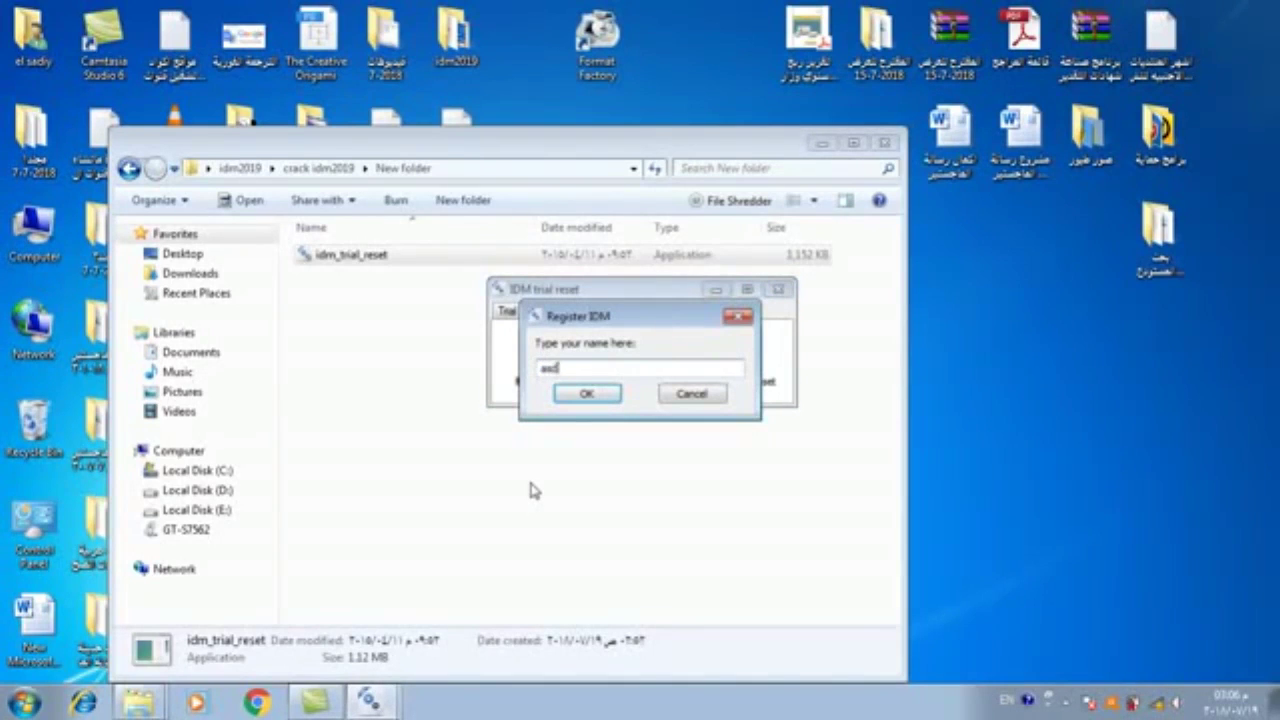
text( l)
click(590, 394)
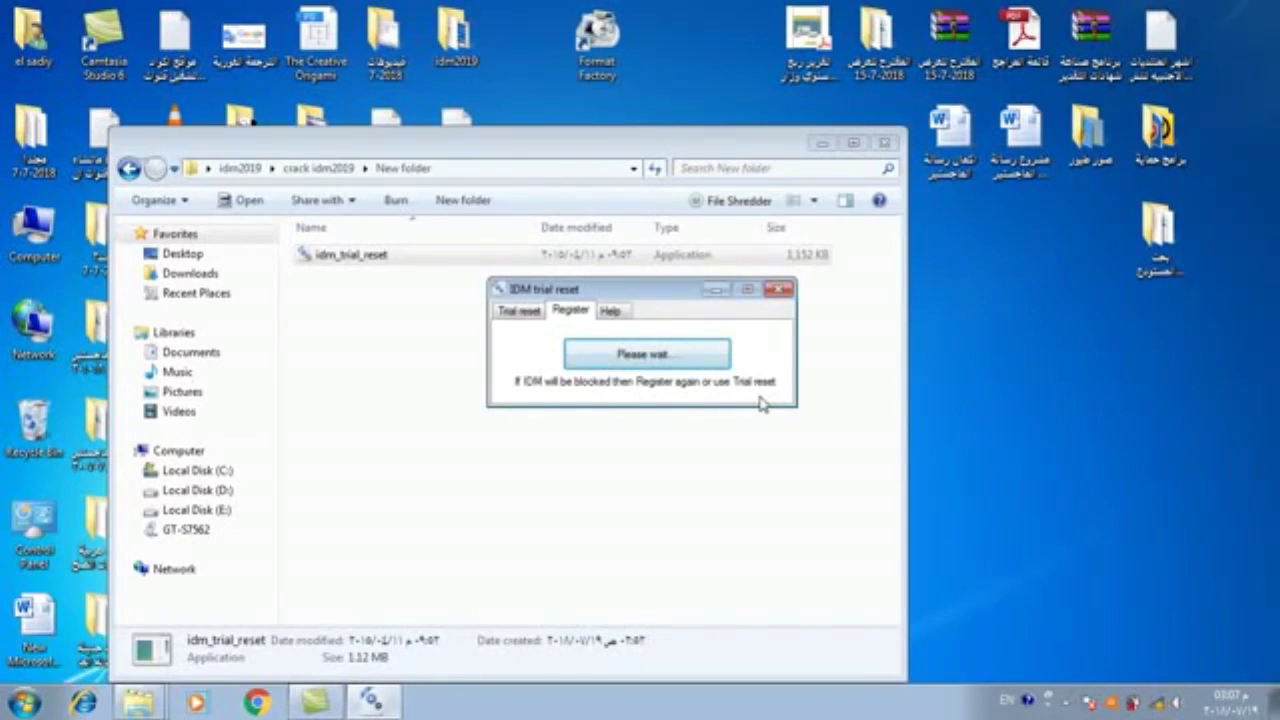
click(530, 707)
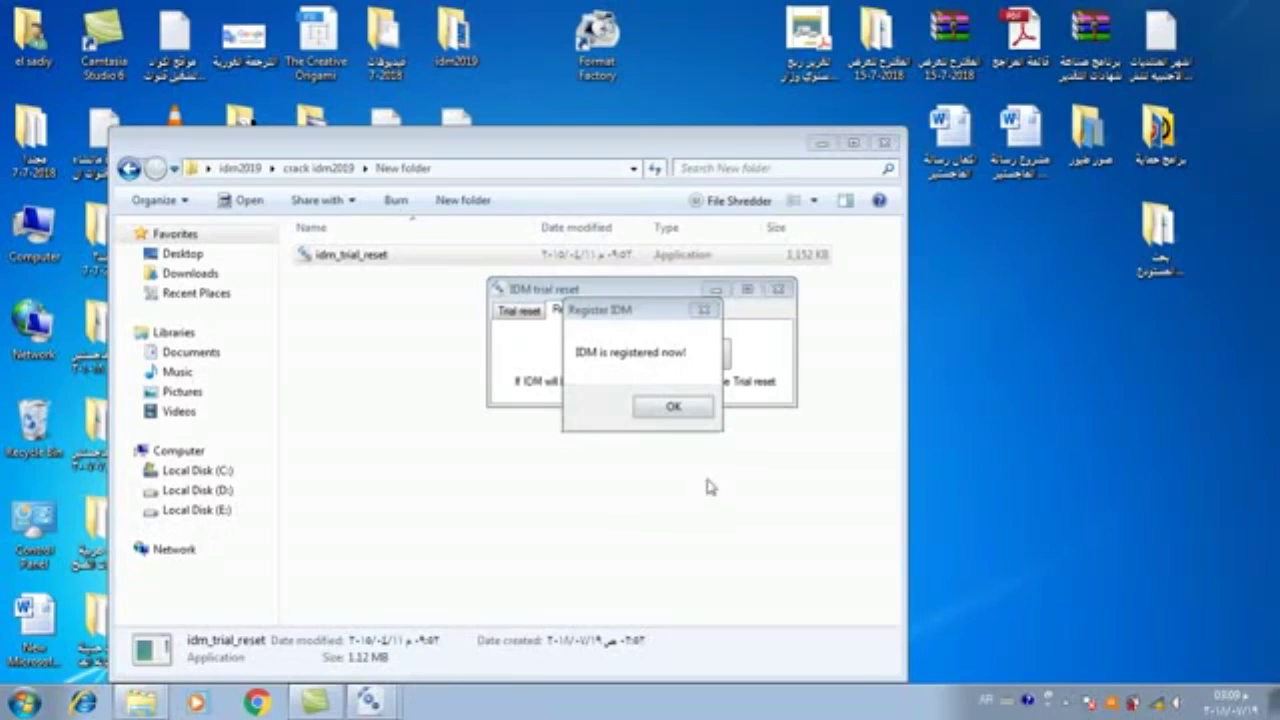
click(627, 316)
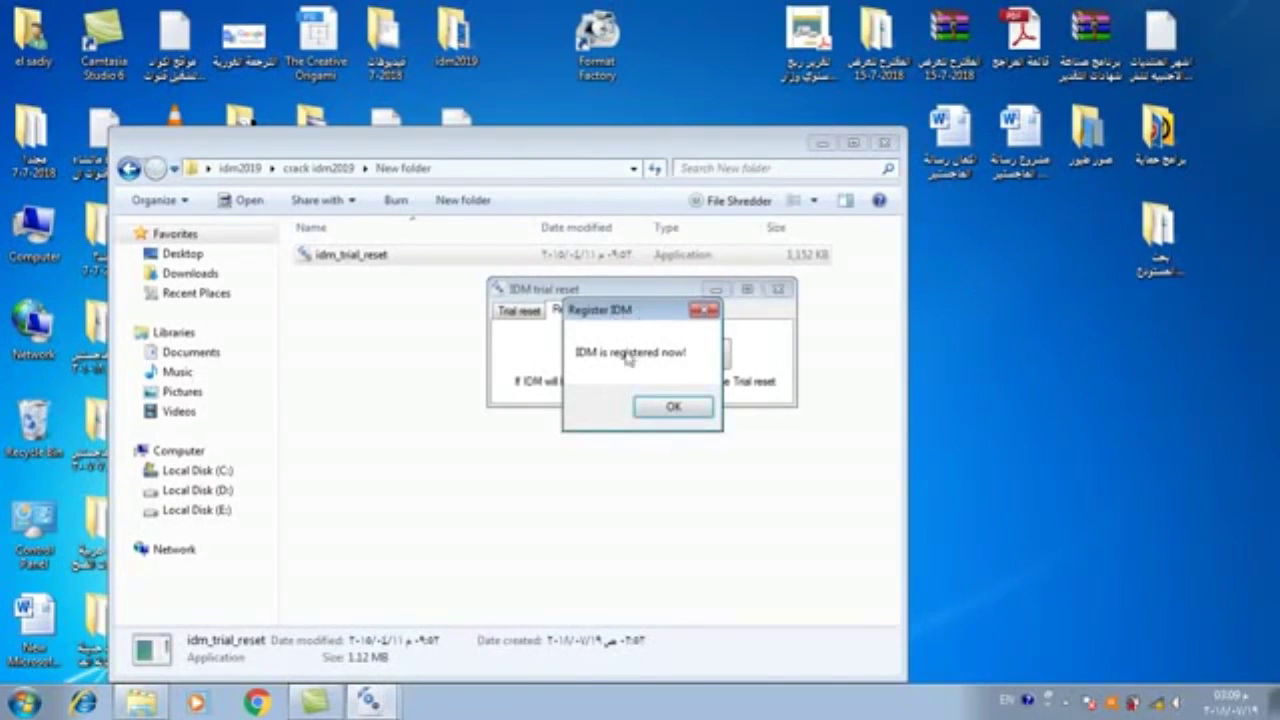
click(674, 407)
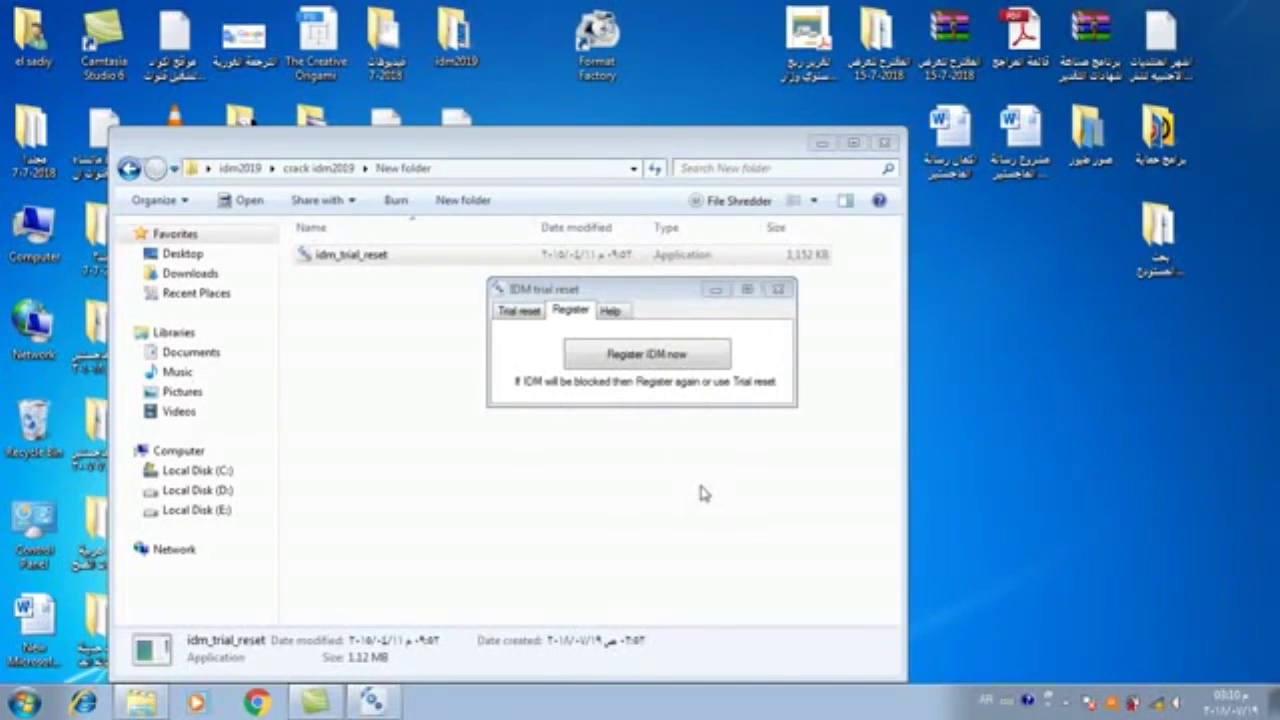
- Close the IDM trial reset tool, minimize the folder window and check the hidden notification icons
click(718, 291)
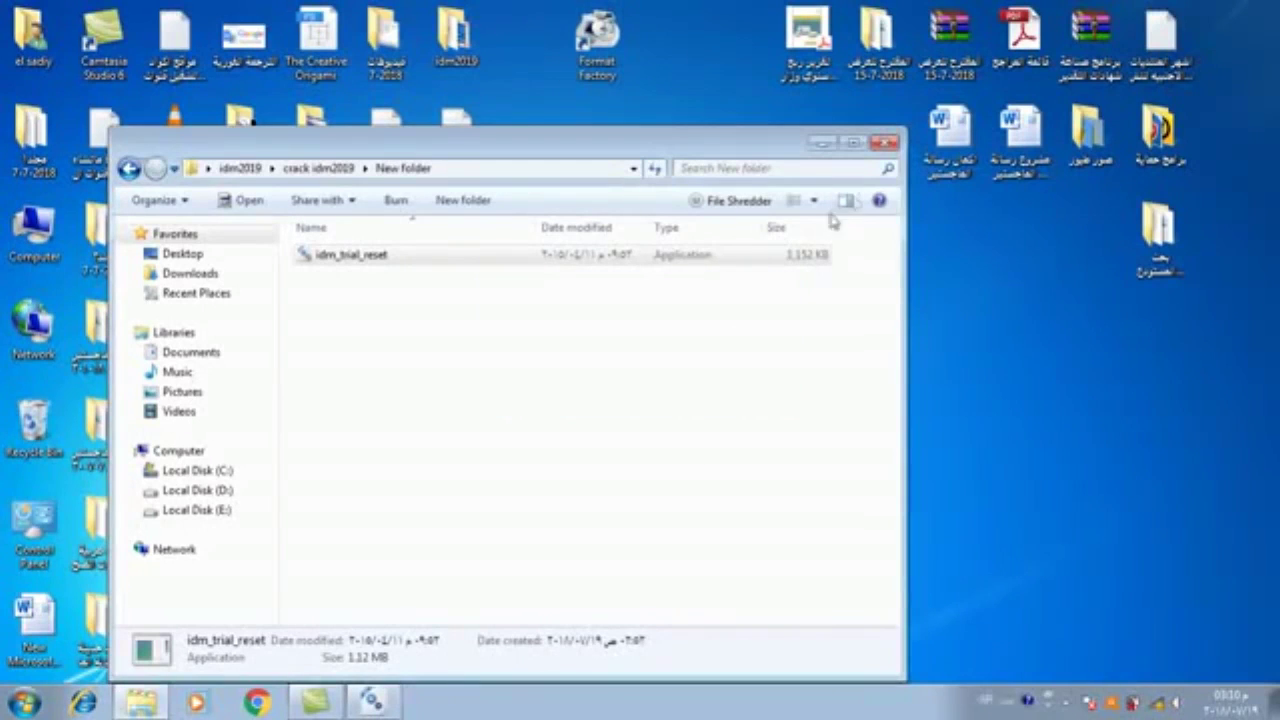
click(372, 700)
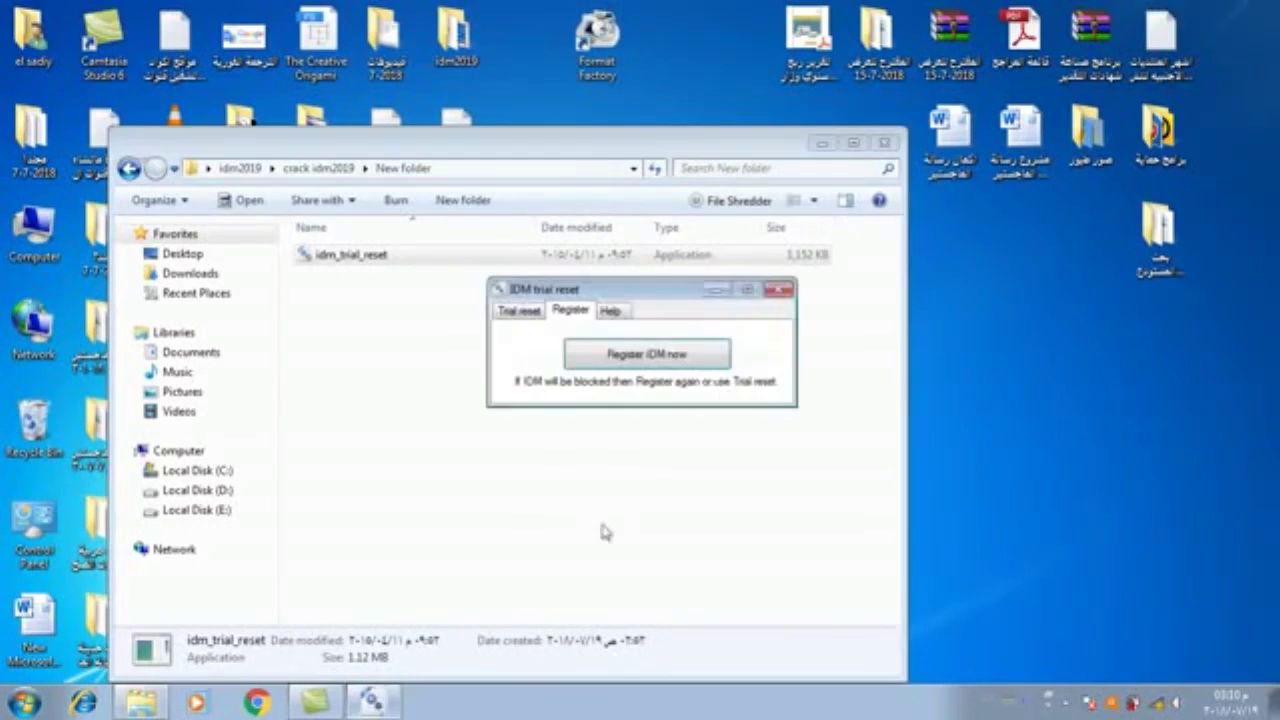
click(779, 291)
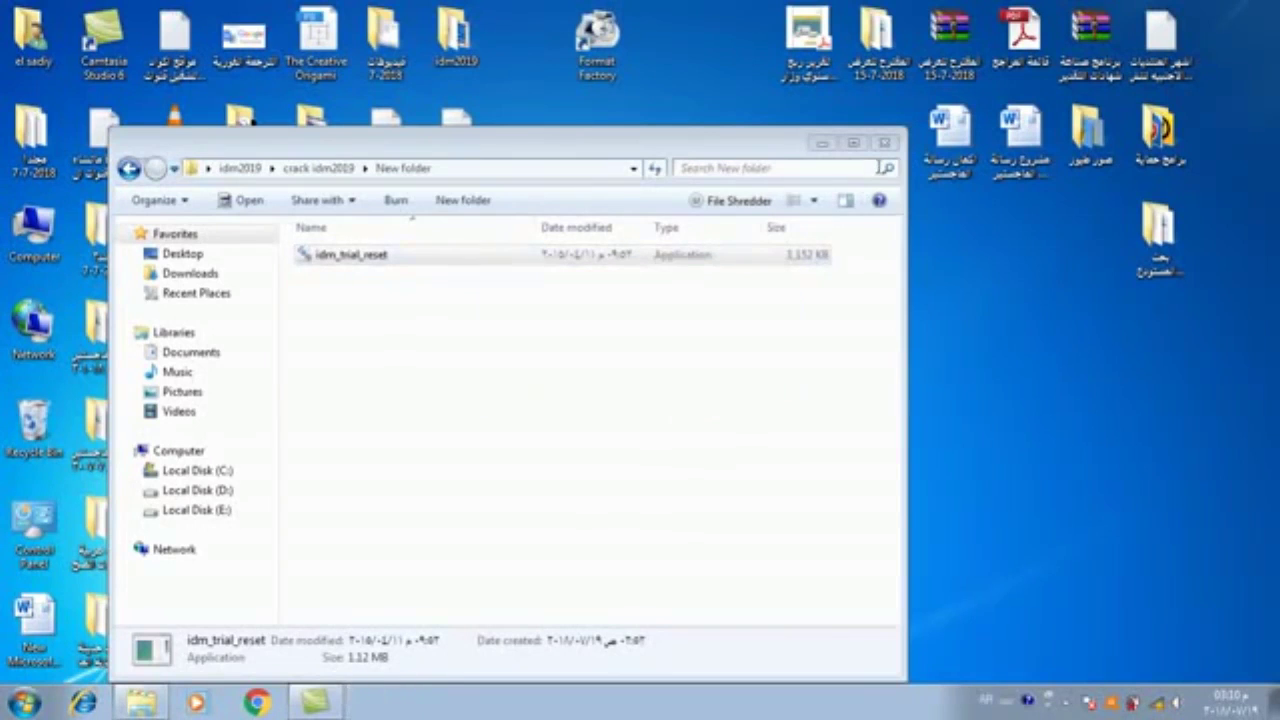
click(824, 146)
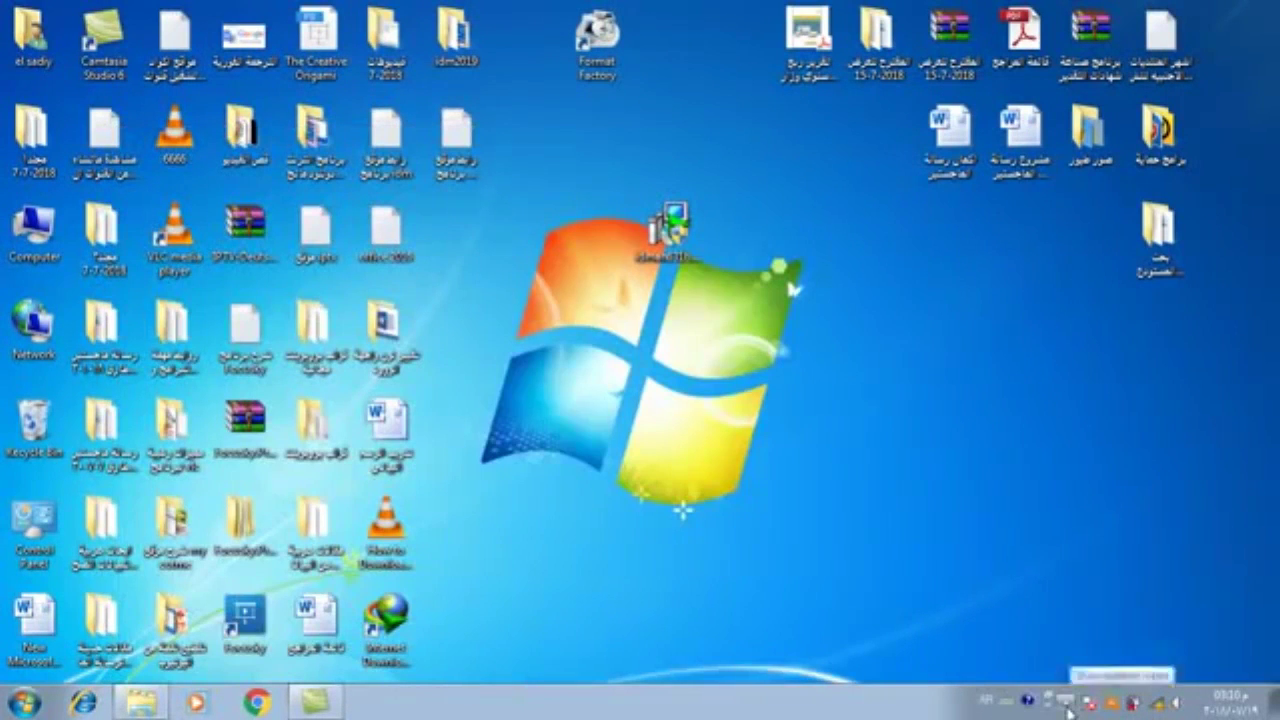
click(1067, 706)
right_click(1094, 622)
click(1152, 612)
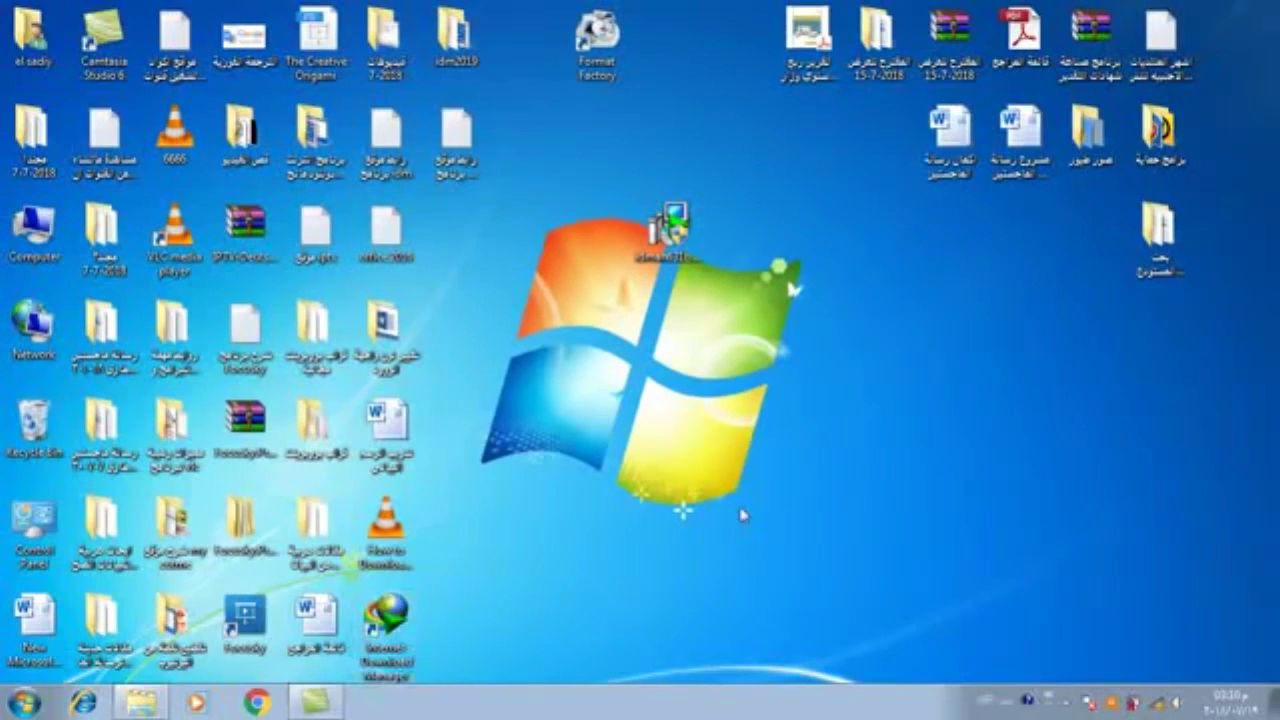
- Reopen Internet Download Manager to inspect its registration options, and return to New folder containing idm_trial_reset
double_click(385, 622)
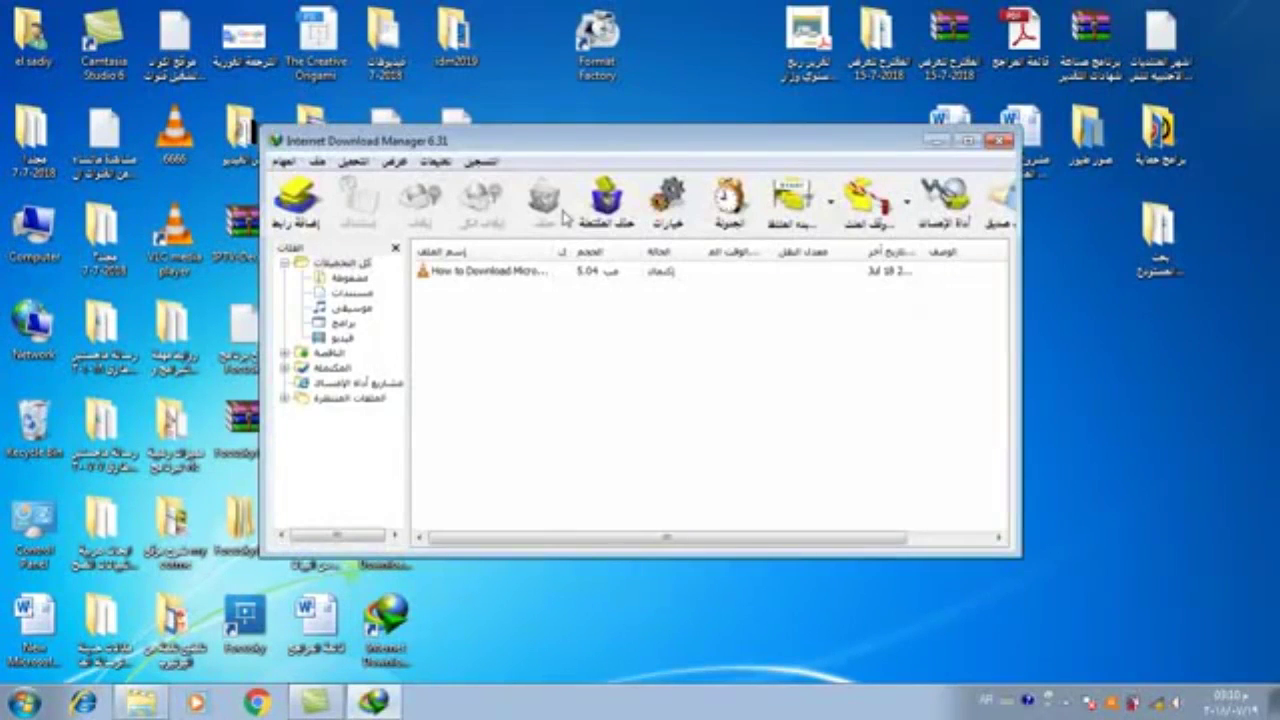
click(480, 161)
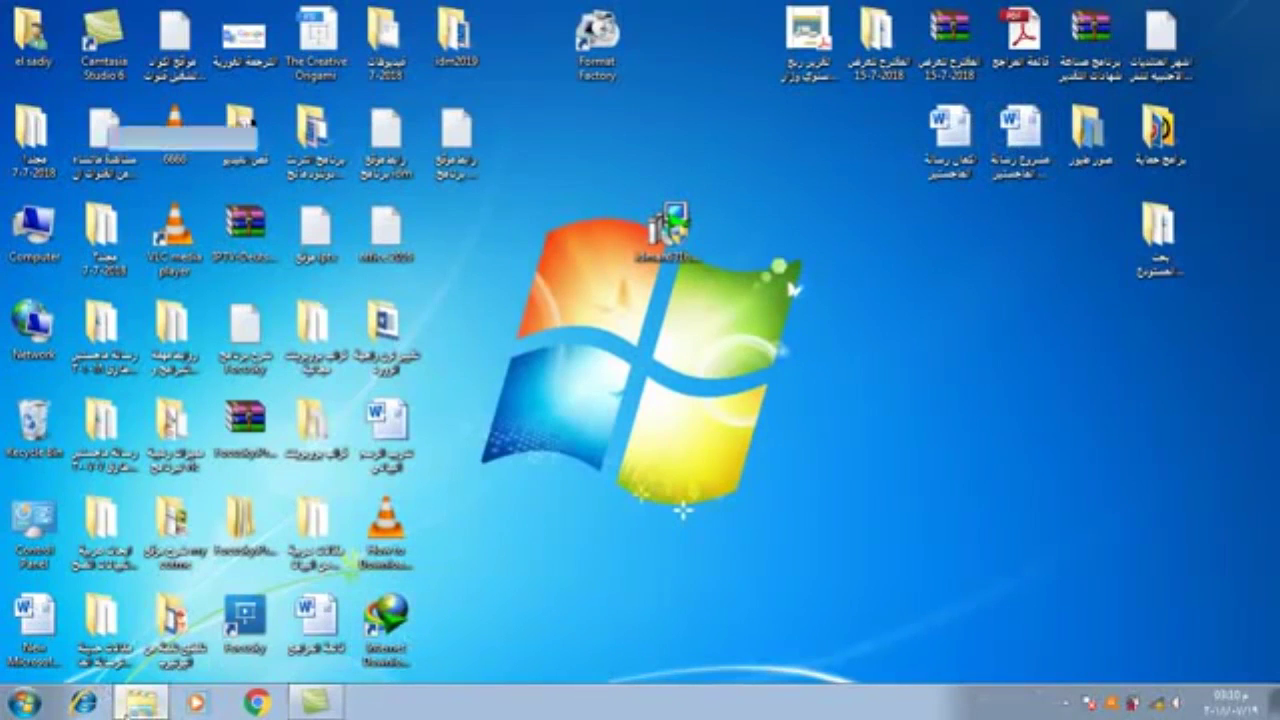
click(141, 702)
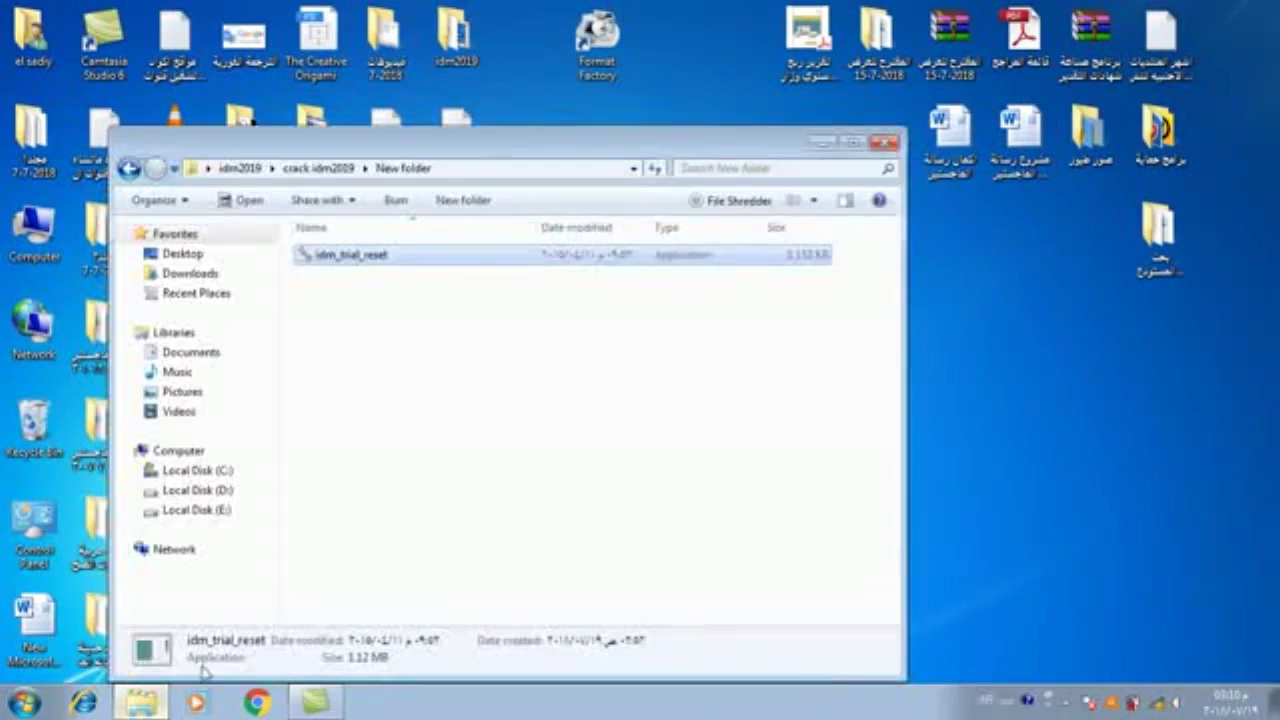
- Launch idm_trial_reset from New folder and exit the Internet Download Manager instance running in the notification area
double_click(381, 257)
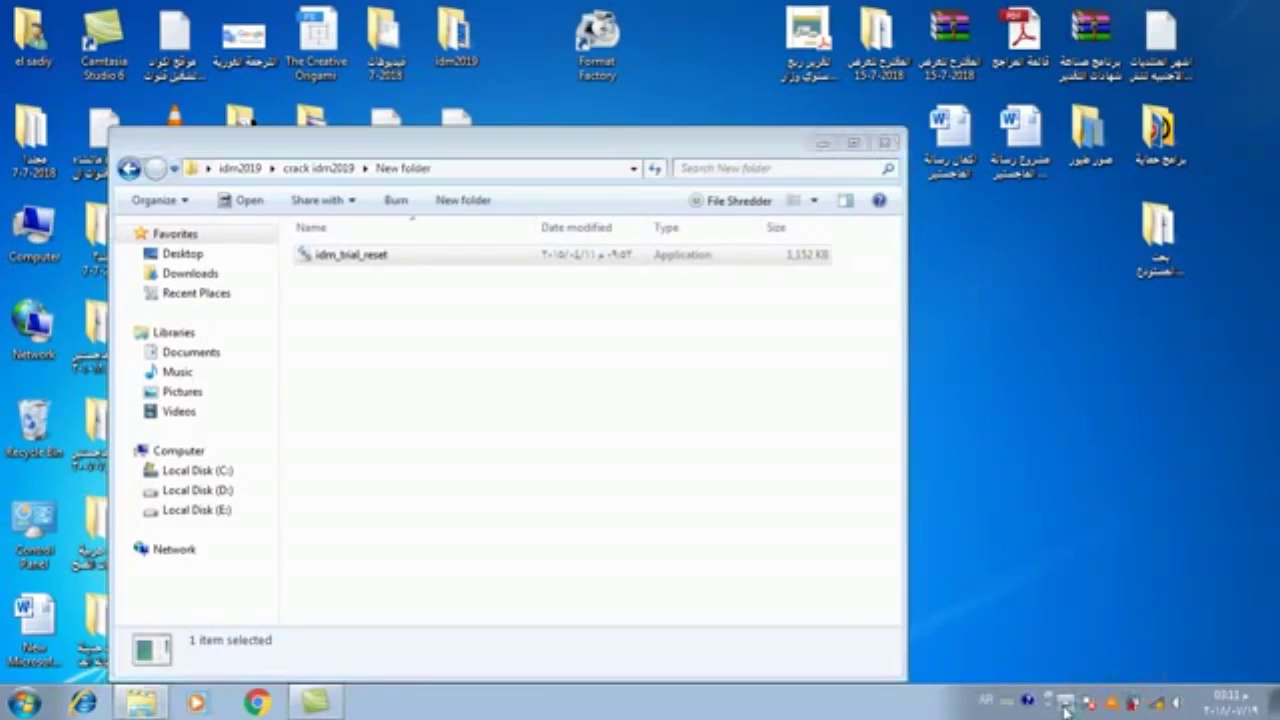
click(1065, 703)
right_click(1095, 591)
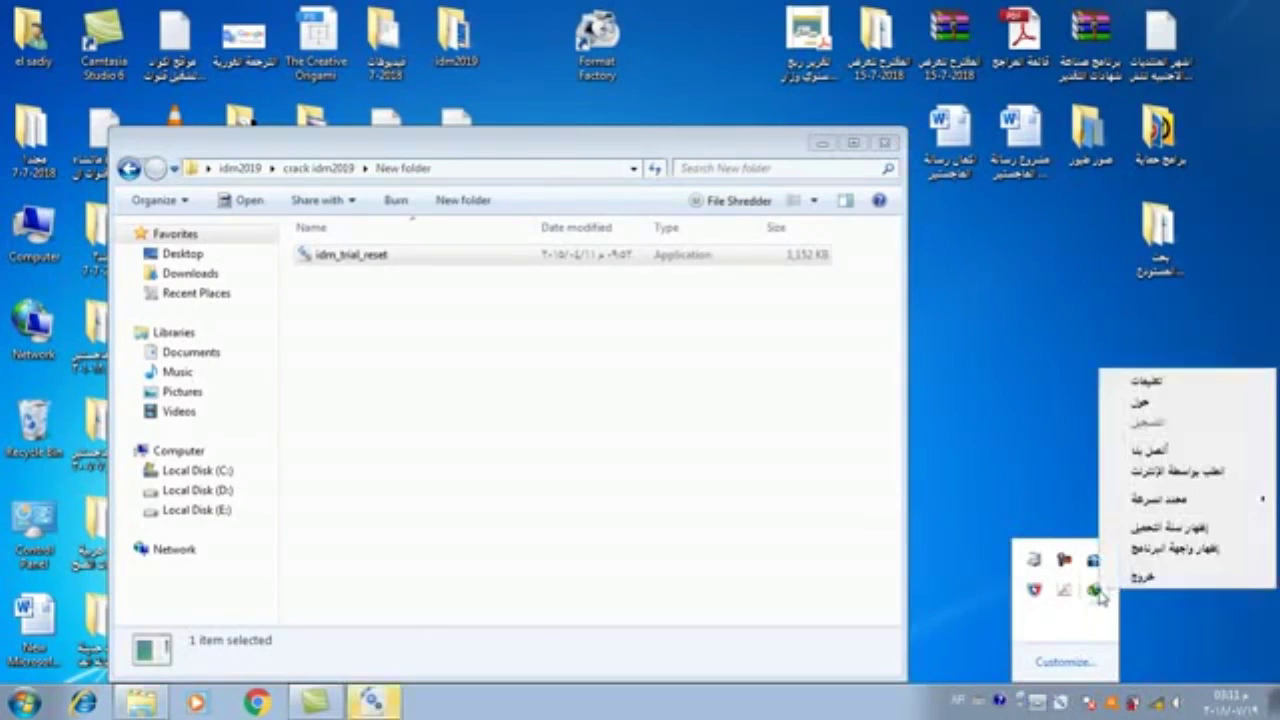
click(1141, 578)
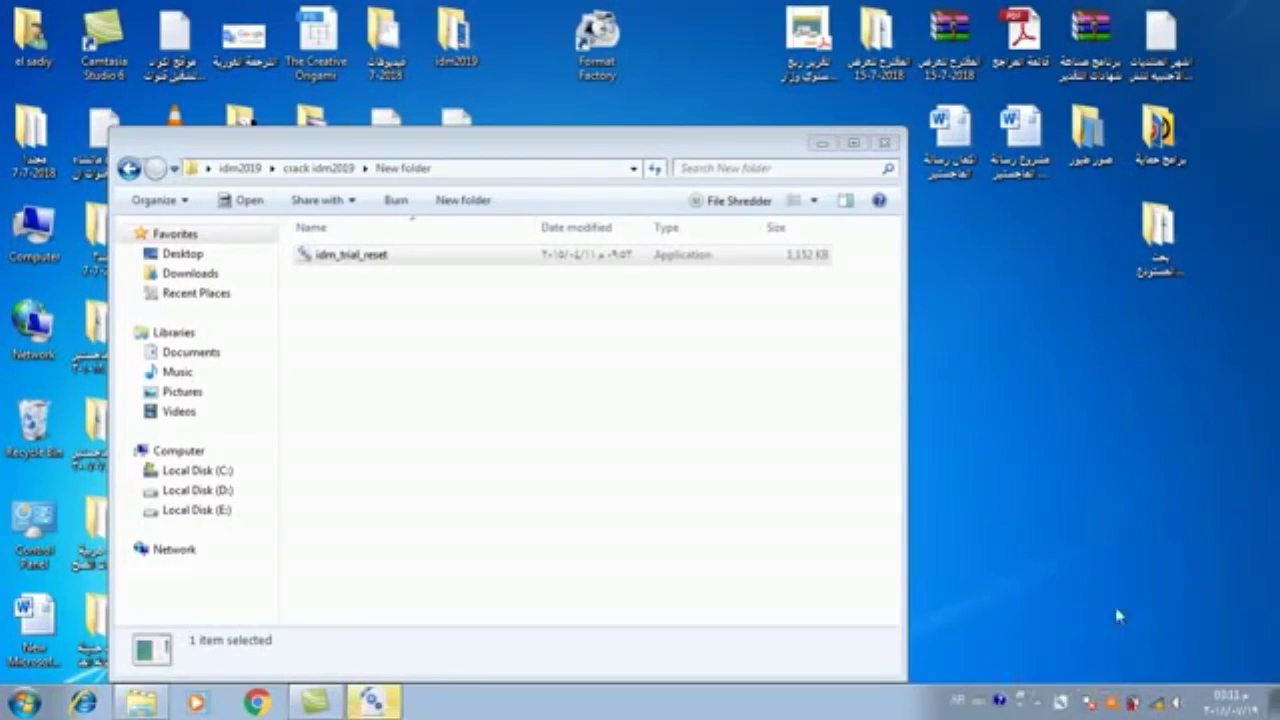
- Relaunch idm_trial_reset from New folder, closing the first tool window and allowing the new instance to run
double_click(385, 255)
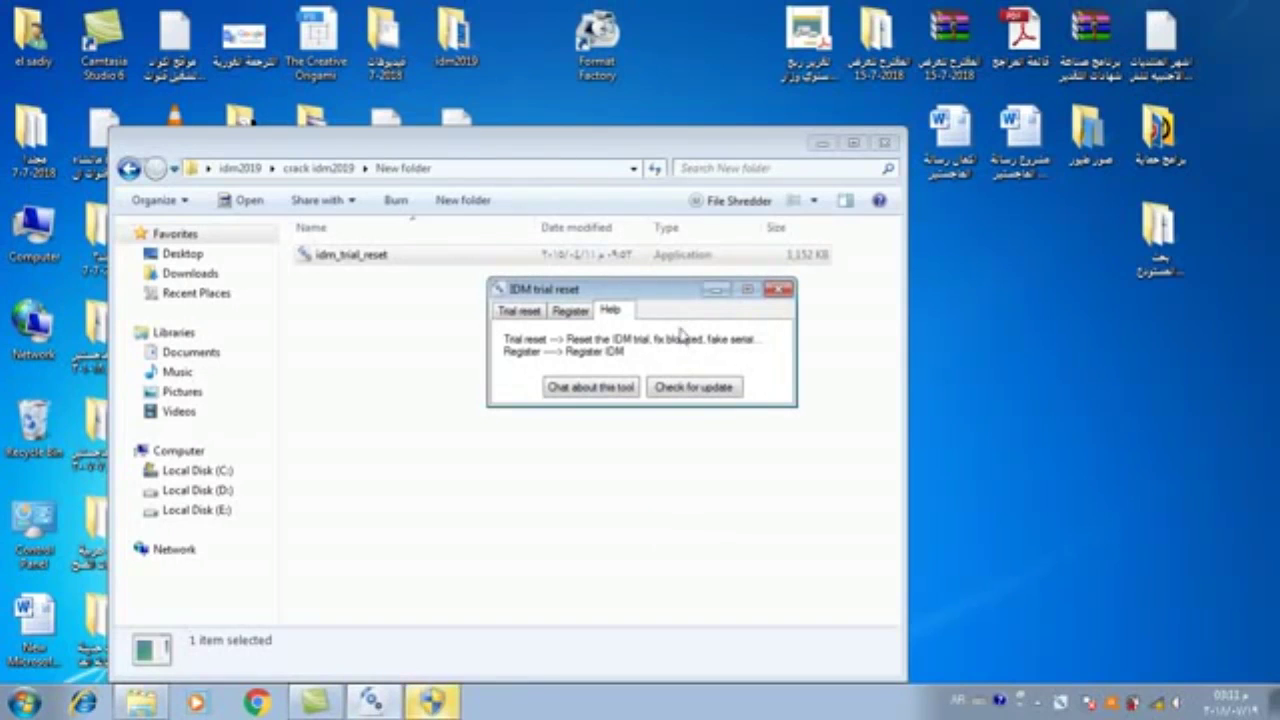
click(778, 290)
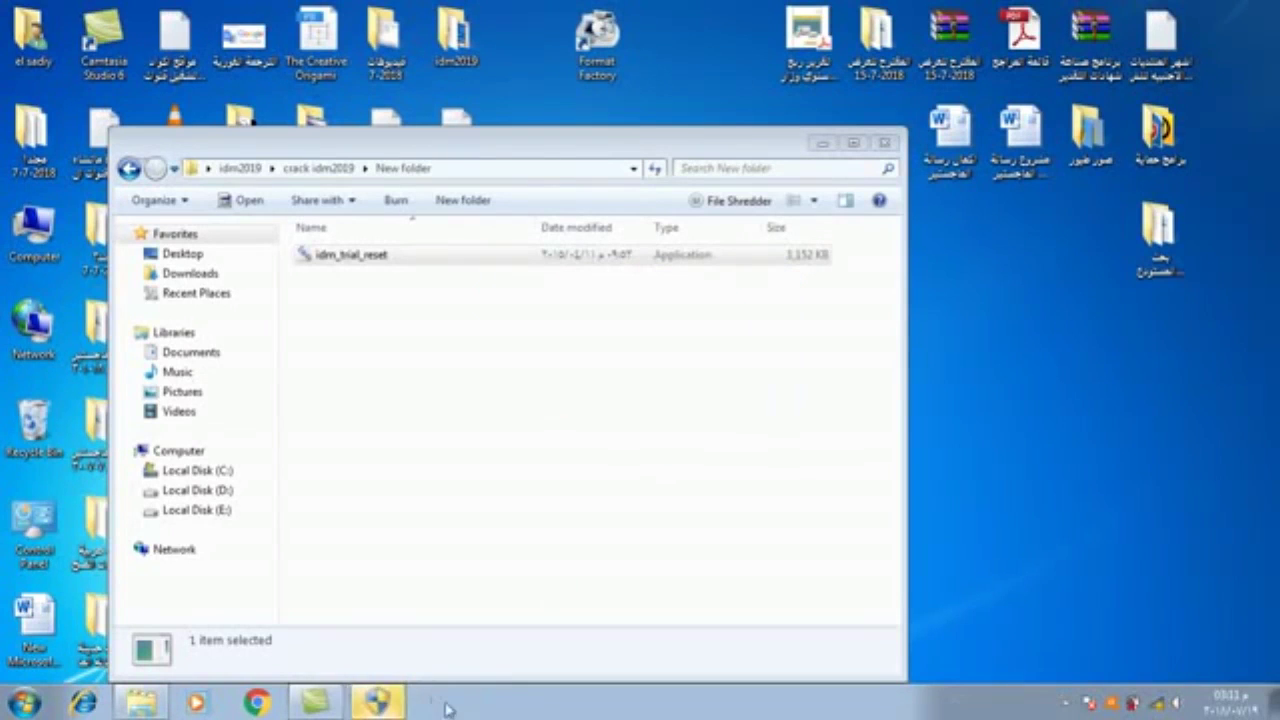
click(375, 703)
click(600, 449)
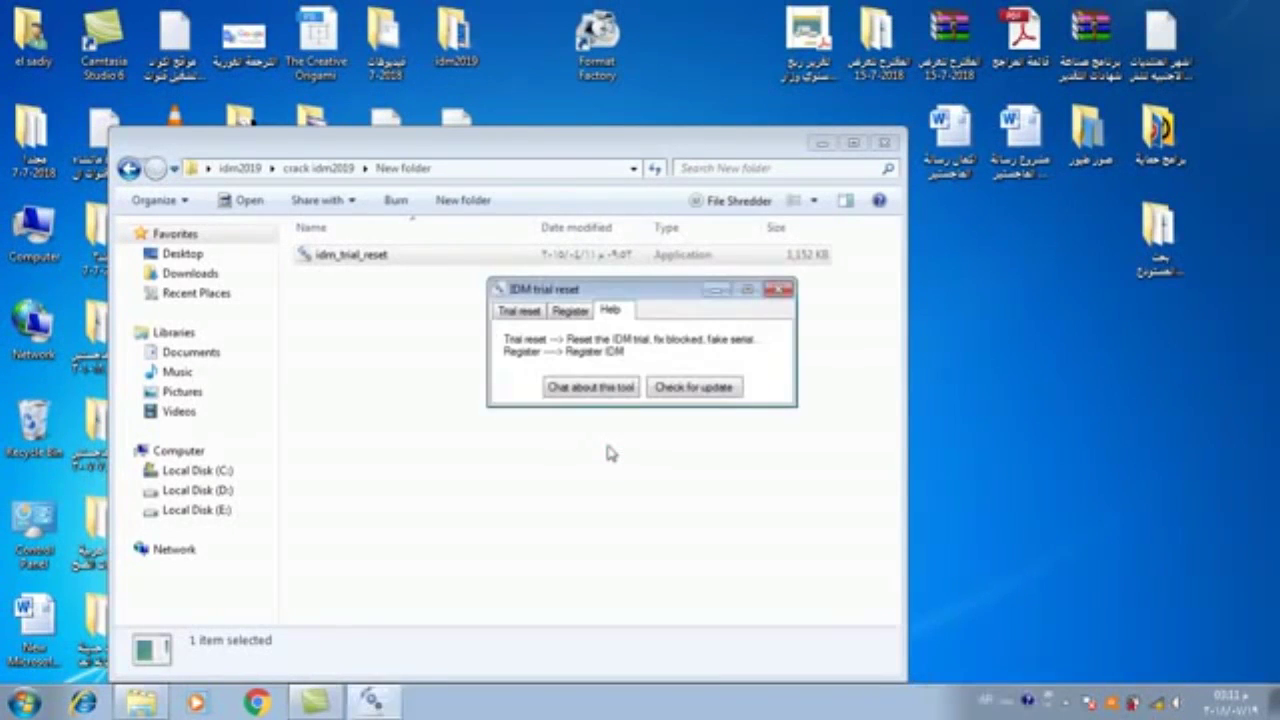
- Review the tool's Register option, reset the IDM trial without the automatic option, and dismiss the completion message
click(572, 311)
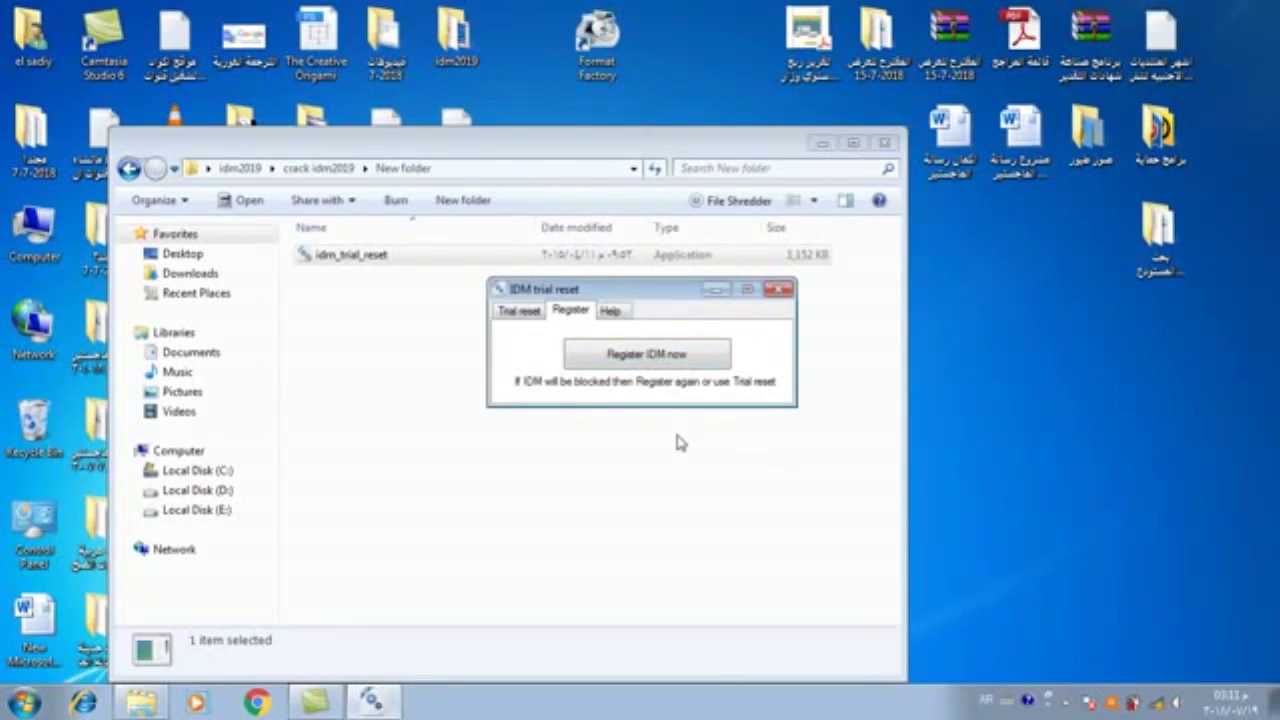
click(529, 320)
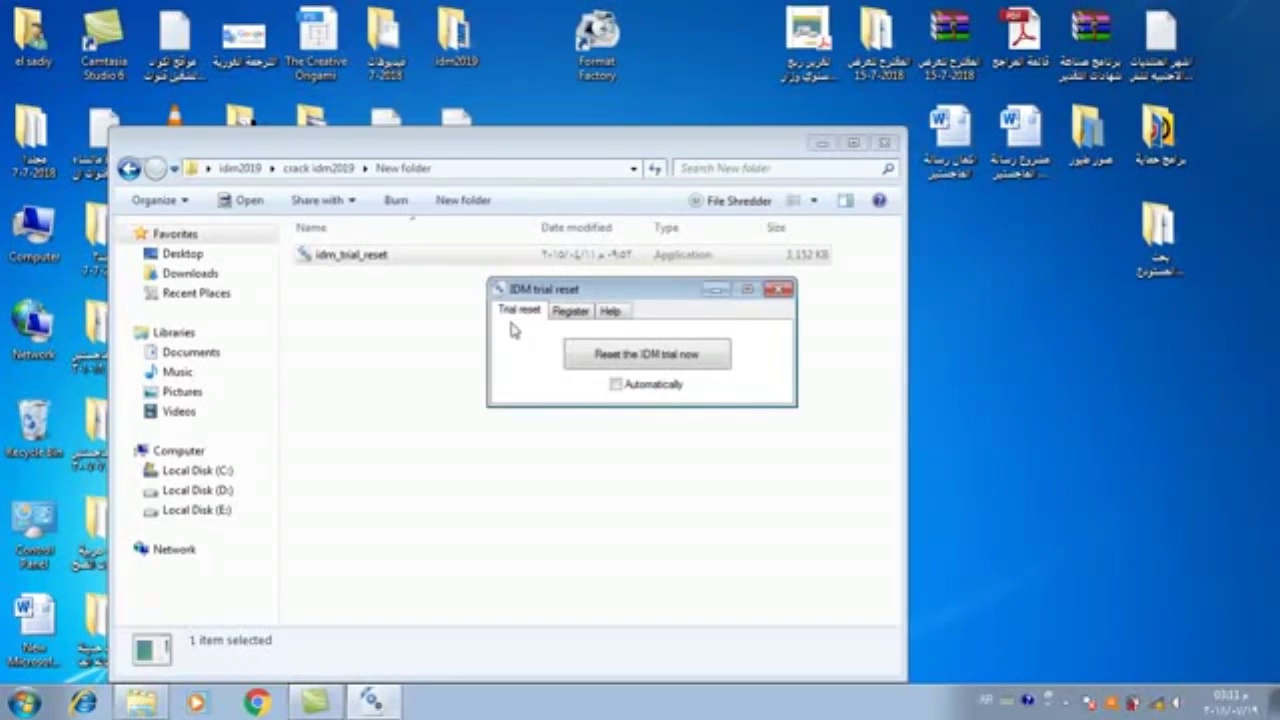
click(617, 360)
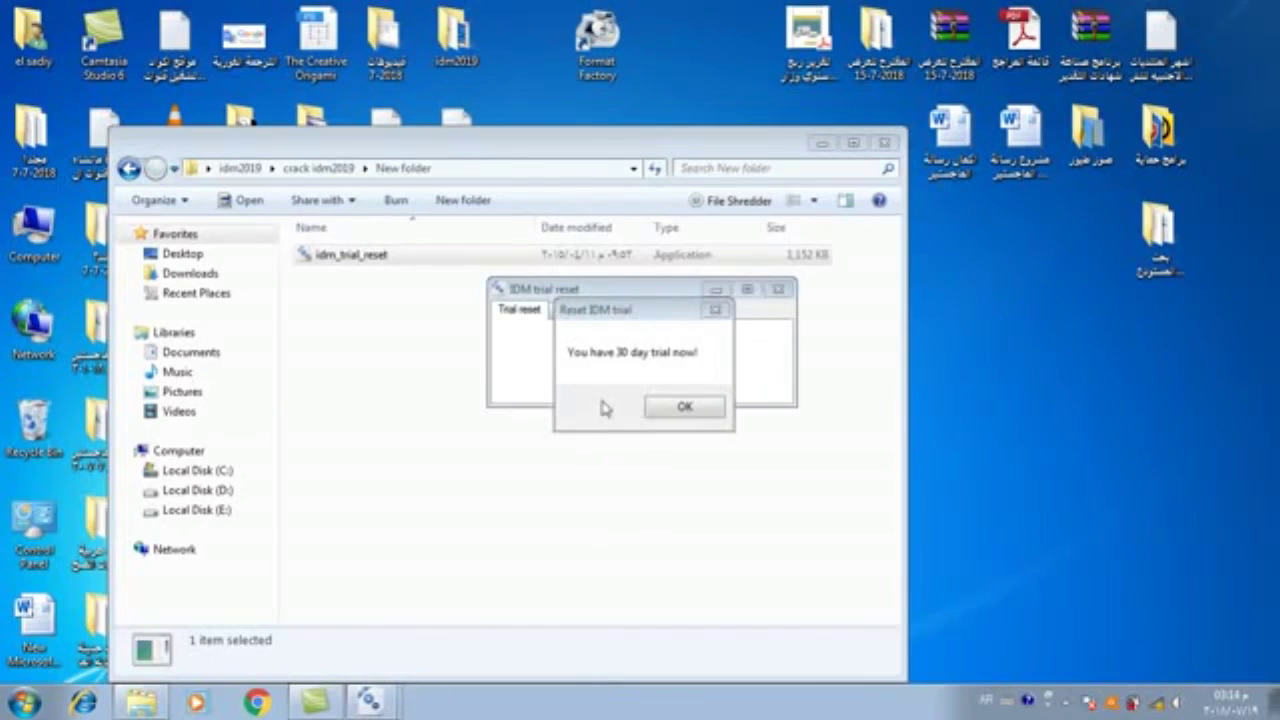
click(598, 317)
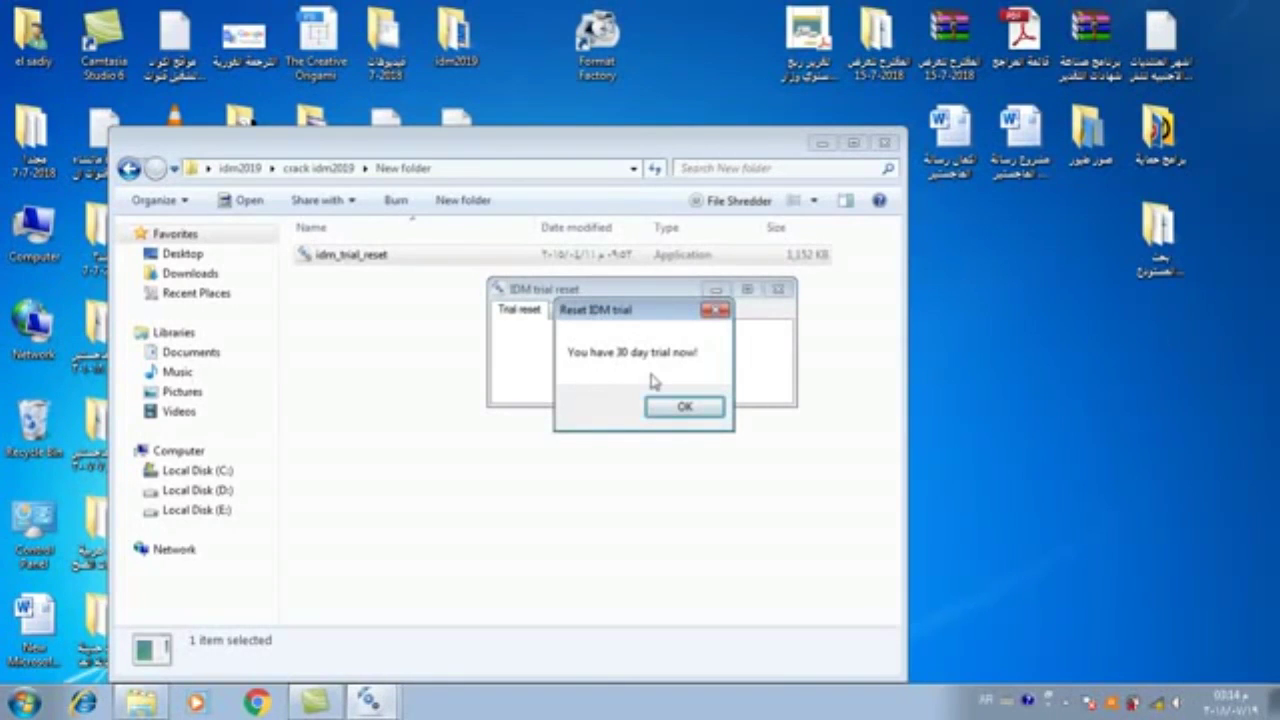
click(682, 407)
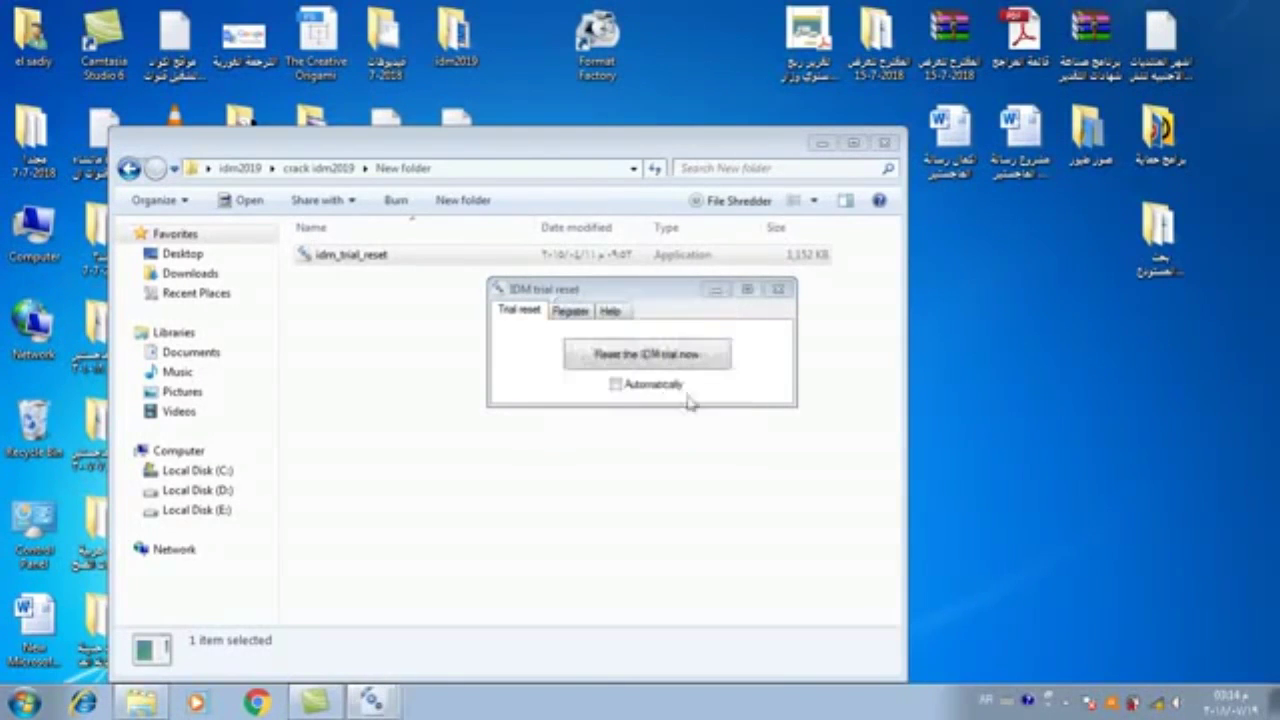
- Close the IDM trial reset tool and New folder, and check the registration options in Internet Download Manager
click(778, 289)
click(884, 143)
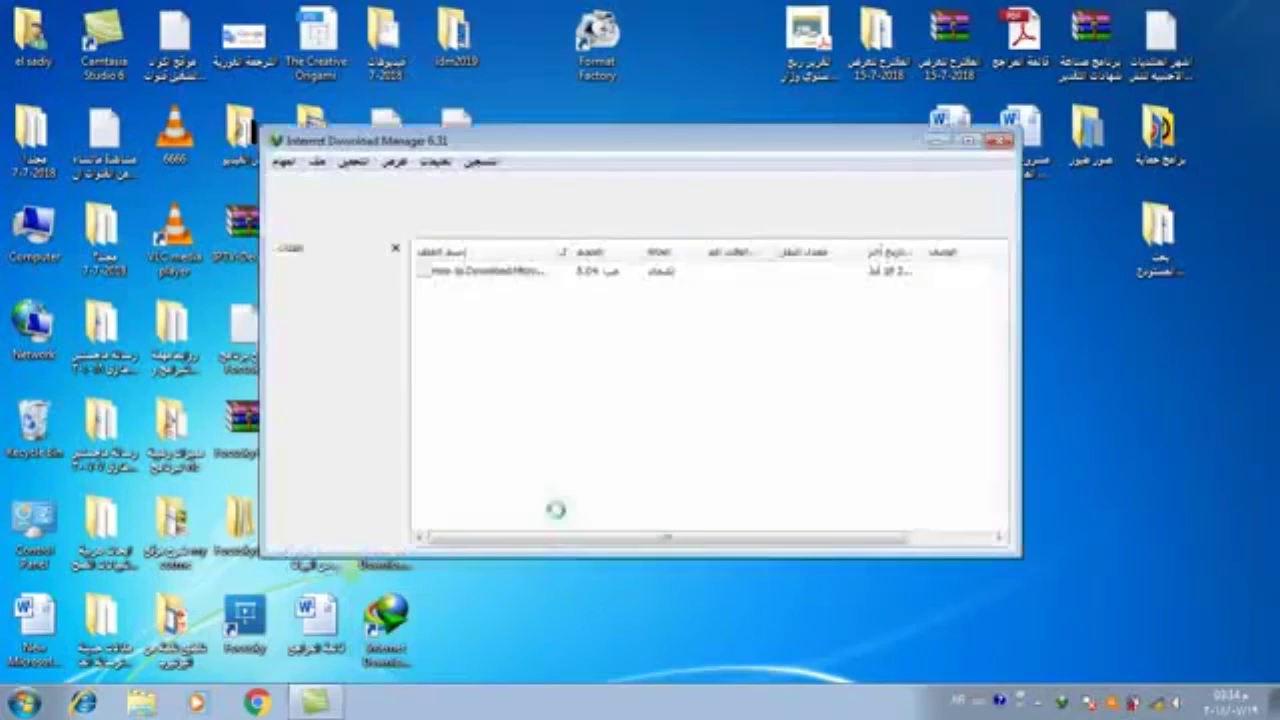
click(481, 163)
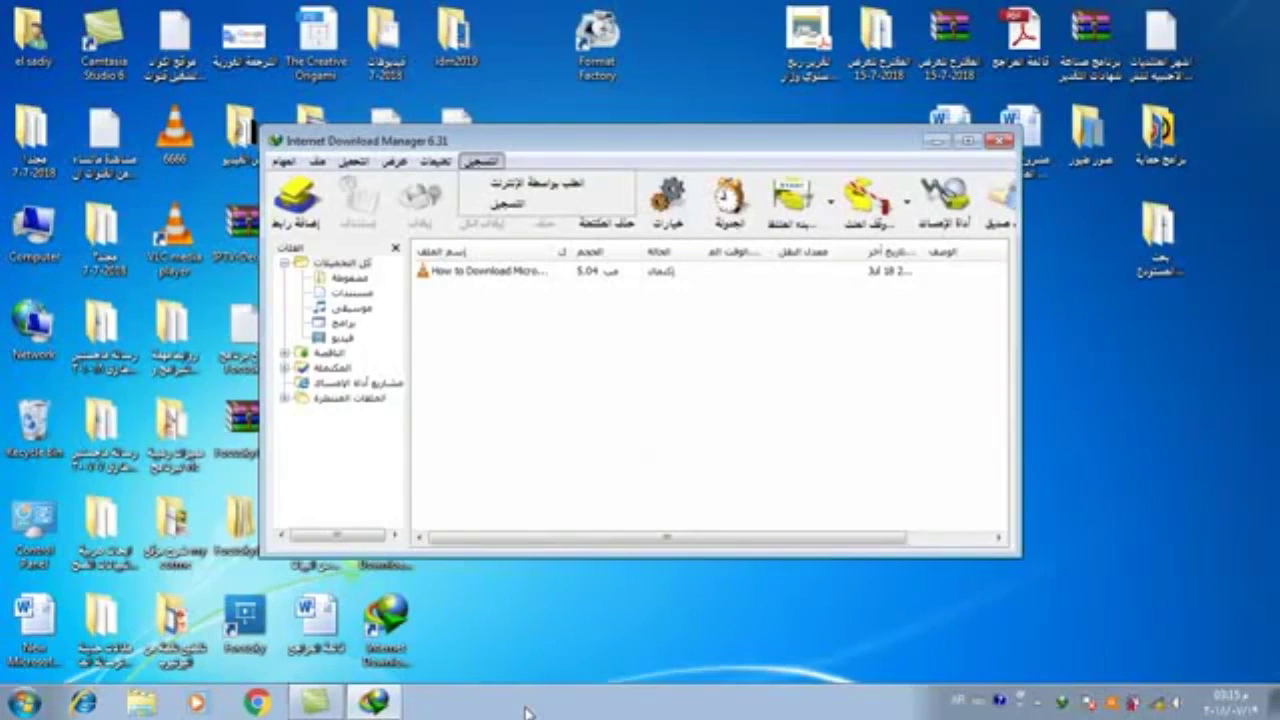
key(Escape)
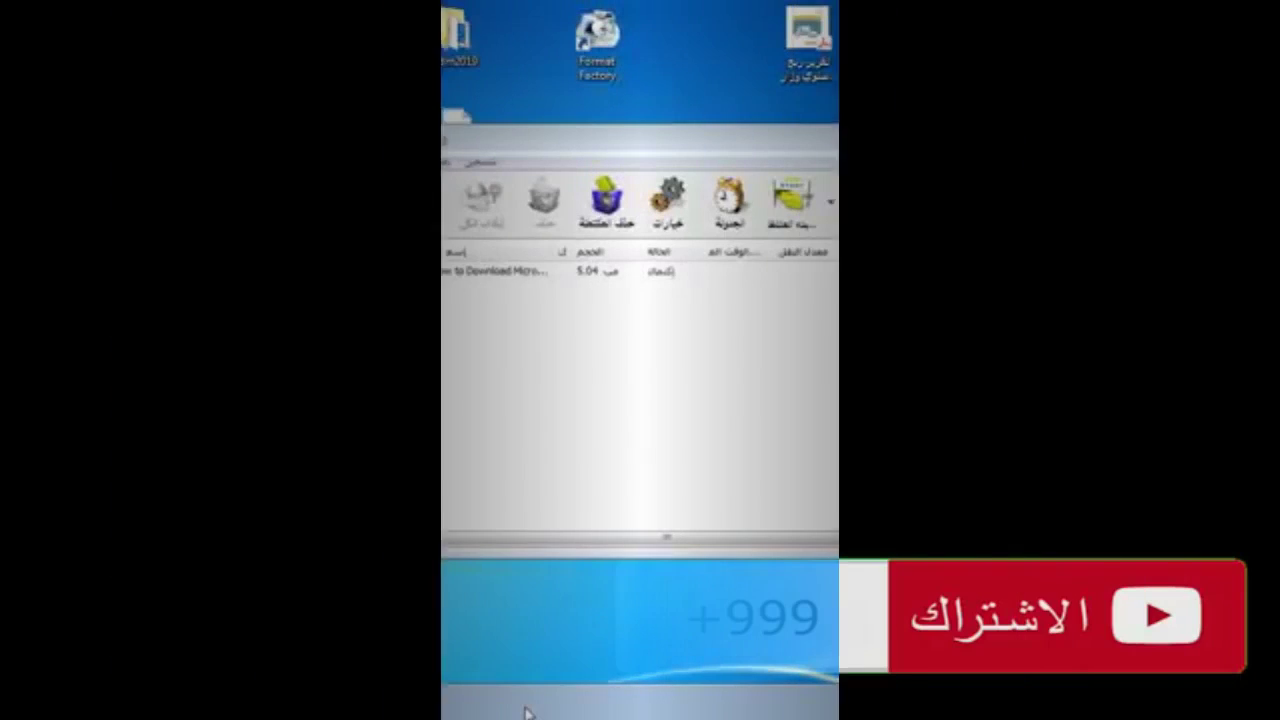